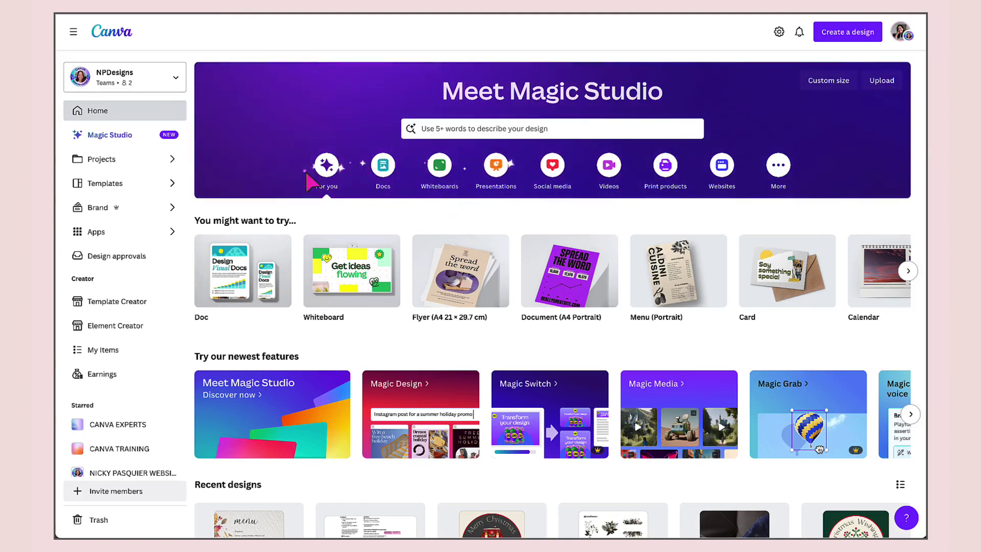
Filter Canva's Apps directory to AI-powered apps, listing Mojo AI, HeyGen AI Avatars and AI Voice.
{"action": "left_click", "coordinate": [99, 232]}
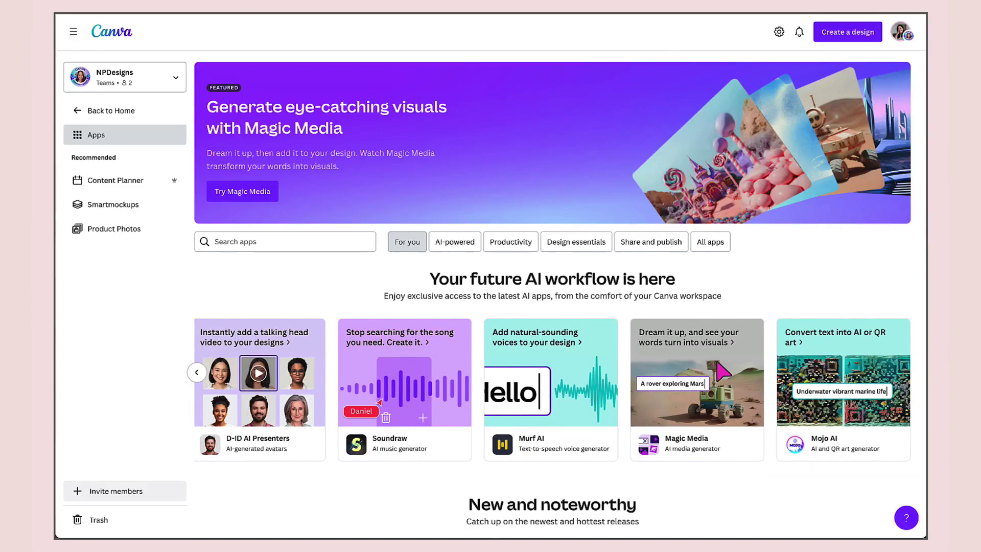
{"action": "scroll", "coordinate": [718, 363], "scroll_direction": "down", "scroll_amount": 5}
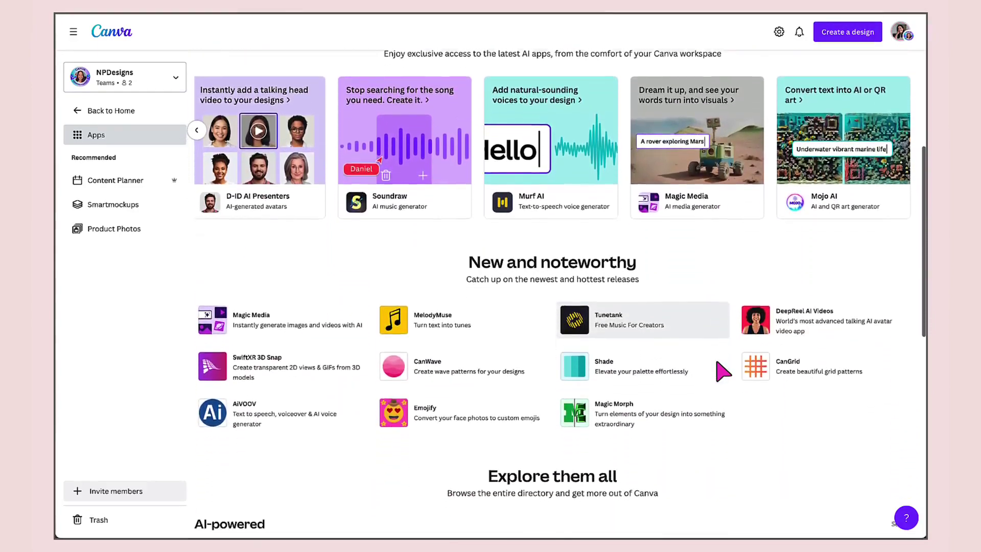
{"action": "scroll", "coordinate": [718, 363], "scroll_direction": "down", "scroll_amount": 5}
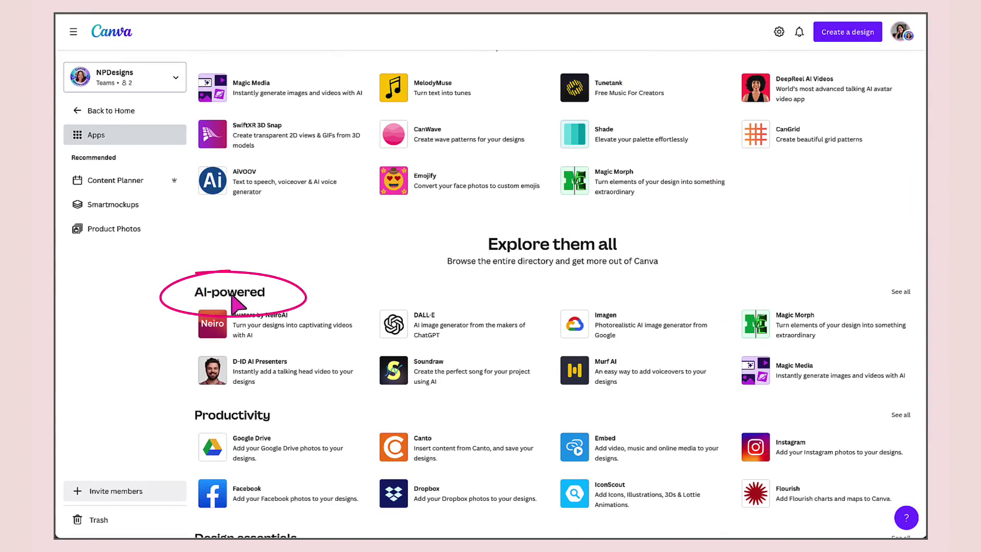
{"action": "left_click", "coordinate": [900, 292]}
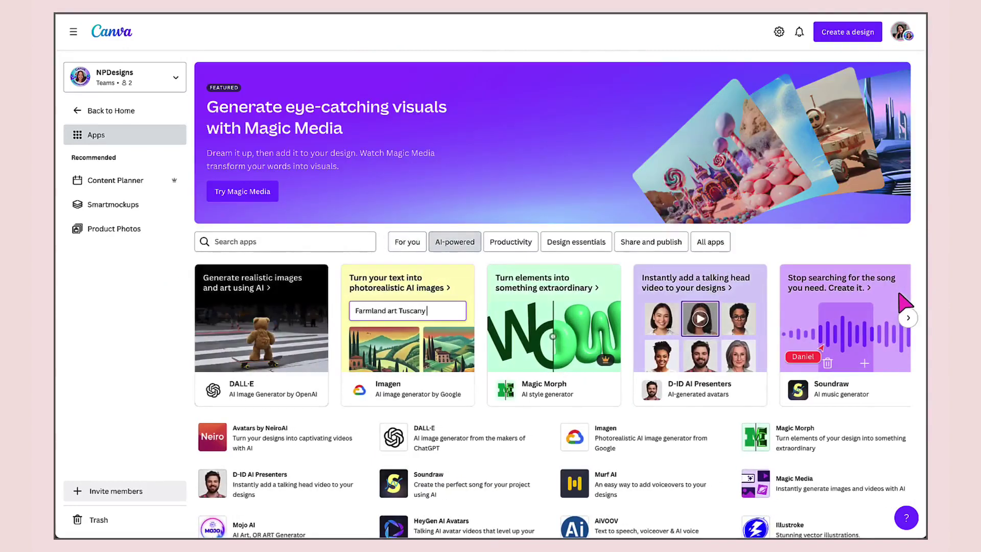
{"action": "scroll", "coordinate": [689, 411], "scroll_direction": "down", "scroll_amount": 3}
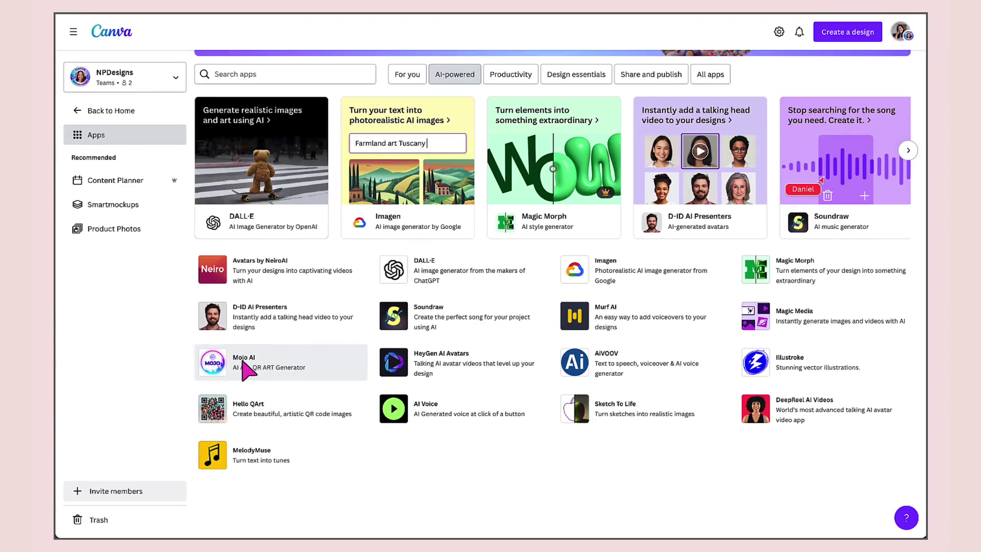
Use Mojo AI in a new 1080 × 1080 Instagram Post (Square) design.
{"action": "left_click", "coordinate": [249, 369]}
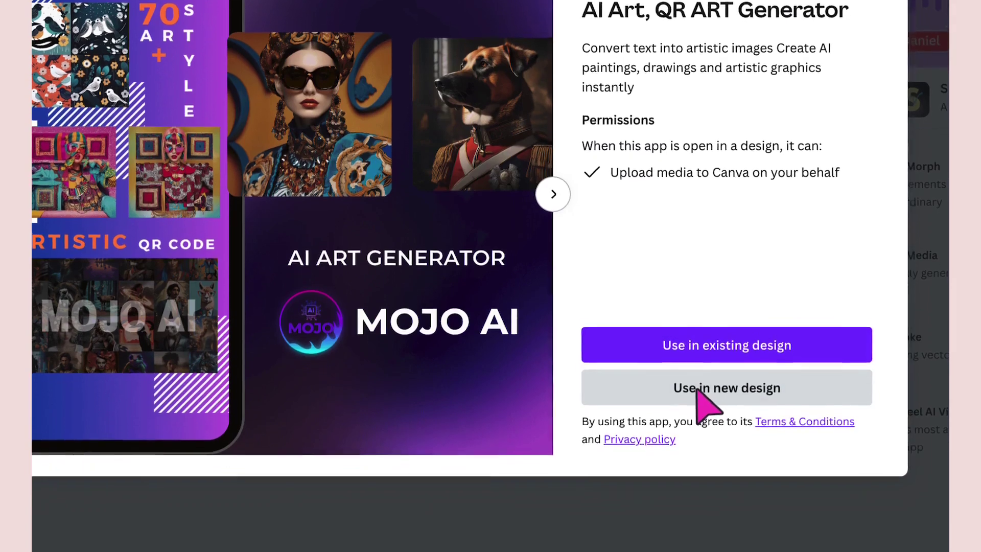
{"action": "left_click", "coordinate": [697, 404]}
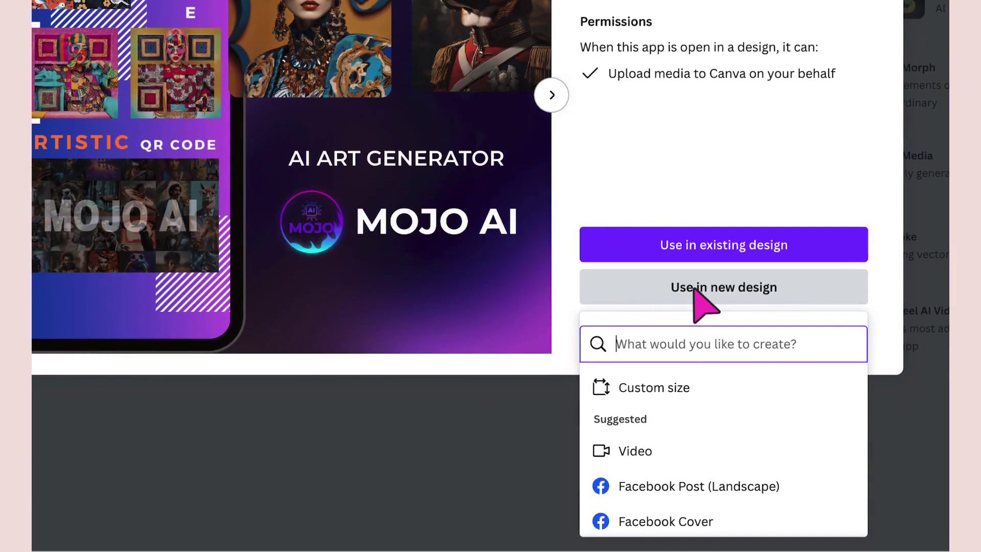
{"action": "scroll", "coordinate": [693, 367], "scroll_direction": "down", "scroll_amount": 5}
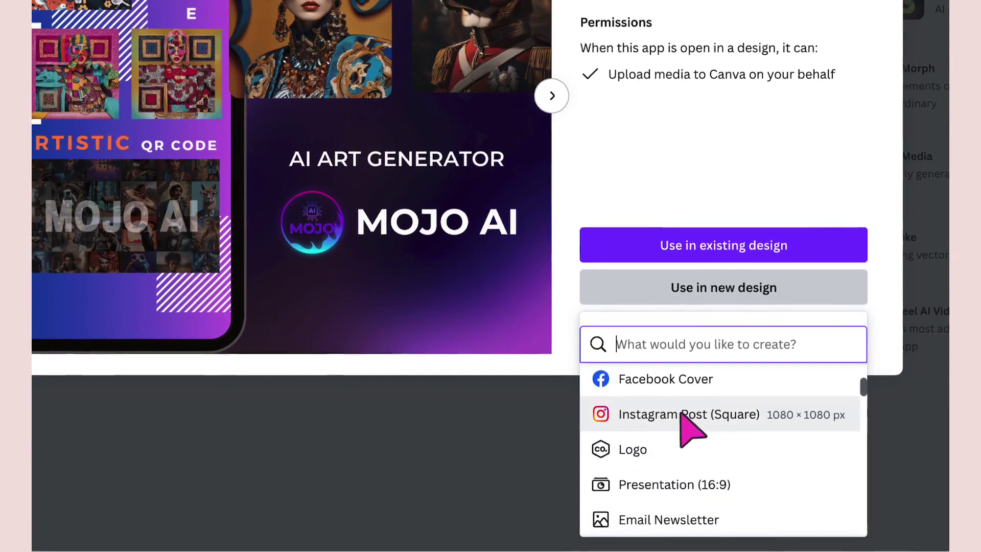
{"action": "left_click", "coordinate": [679, 413]}
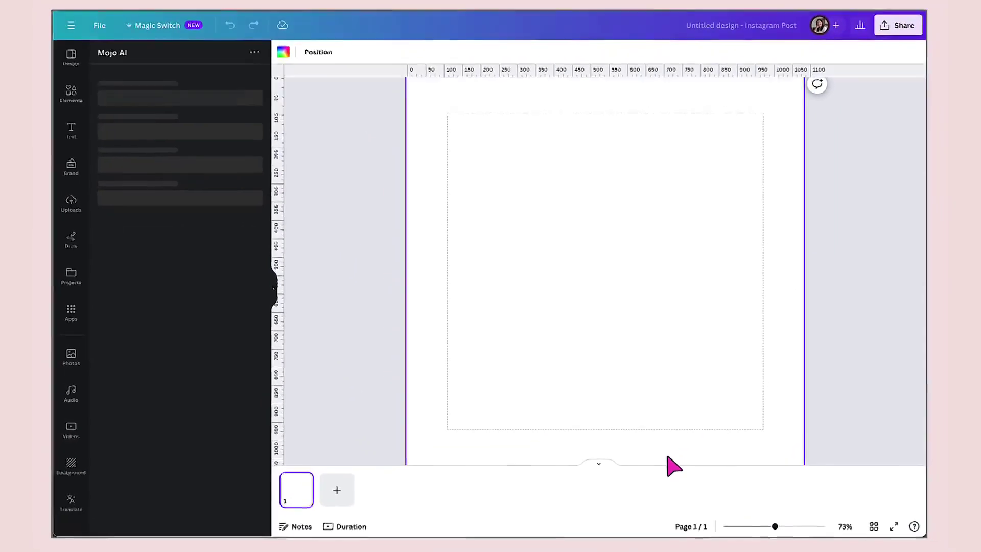
In Mojo AI's Infinity art mode, enter the prompt 'Cute elf sitting in a pretty garden underneath a mushroom'.
{"action": "left_click_drag", "start_coordinate": [775, 526], "coordinate": [767, 528]}
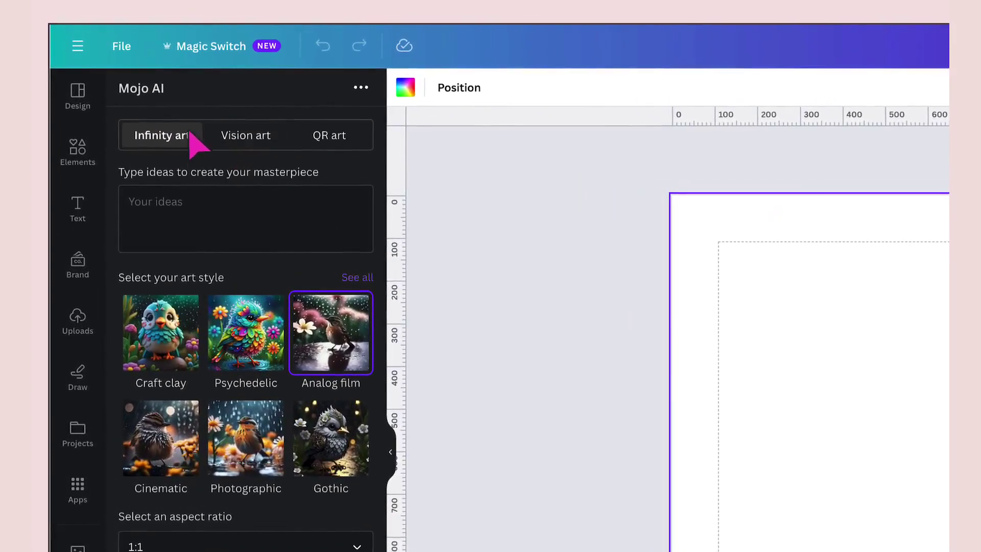
{"action": "left_click", "coordinate": [250, 143]}
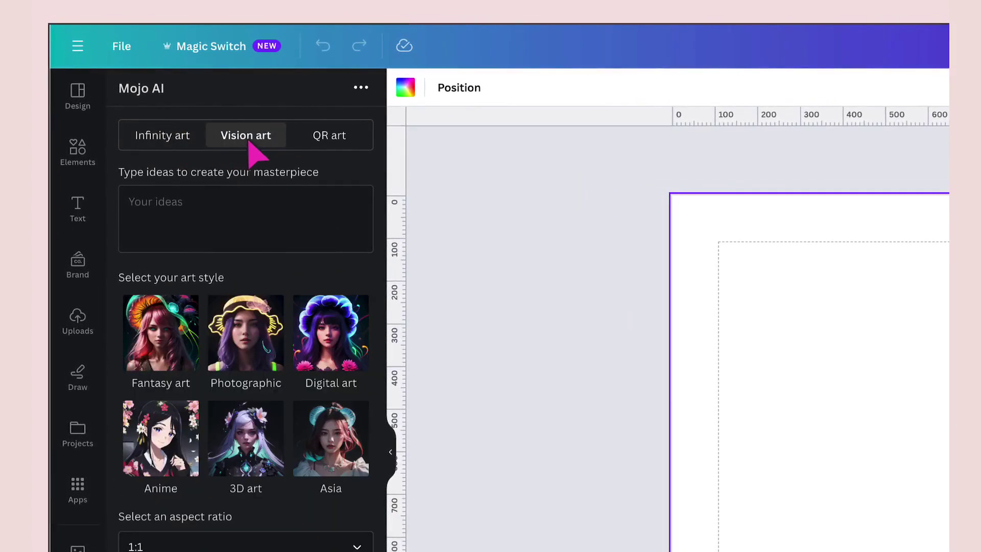
{"action": "left_click", "coordinate": [343, 160]}
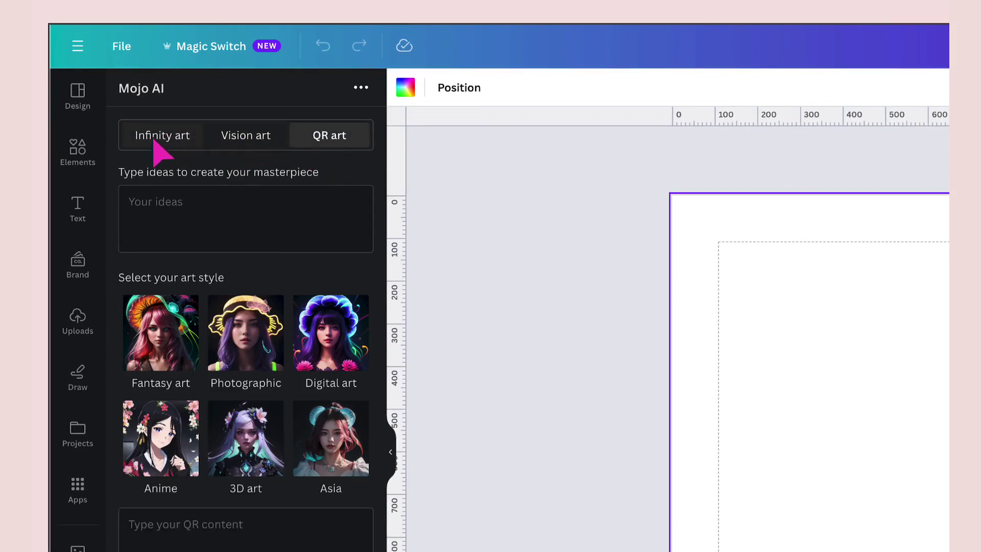
{"action": "left_click", "coordinate": [160, 153]}
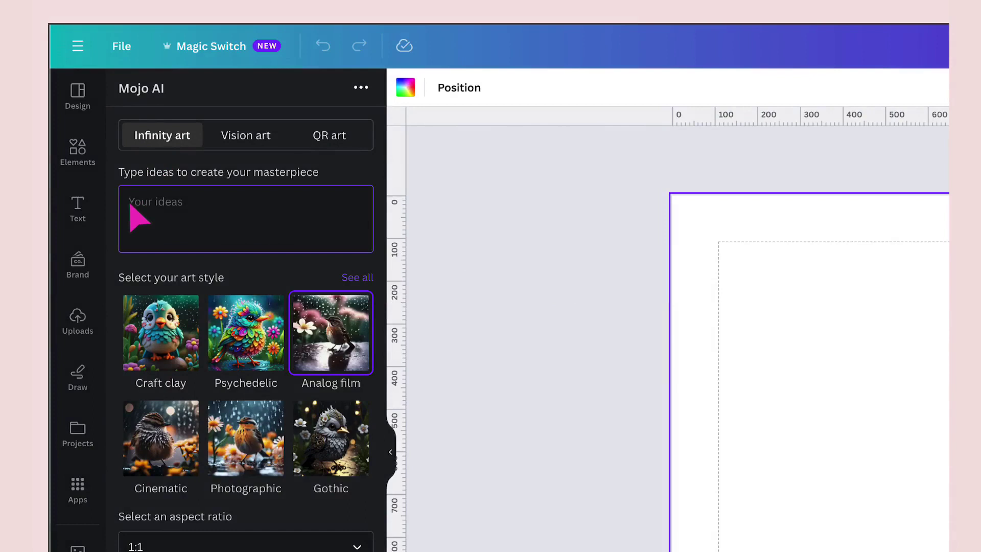
{"action": "left_click", "coordinate": [157, 208]}
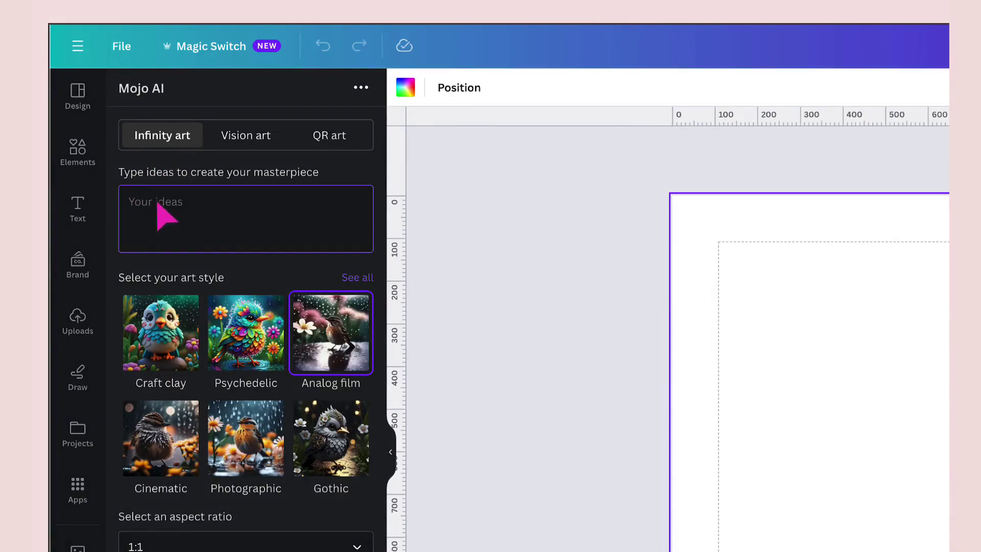
{"action": "type", "text": "Cute elf sitting in a pretty gard"}
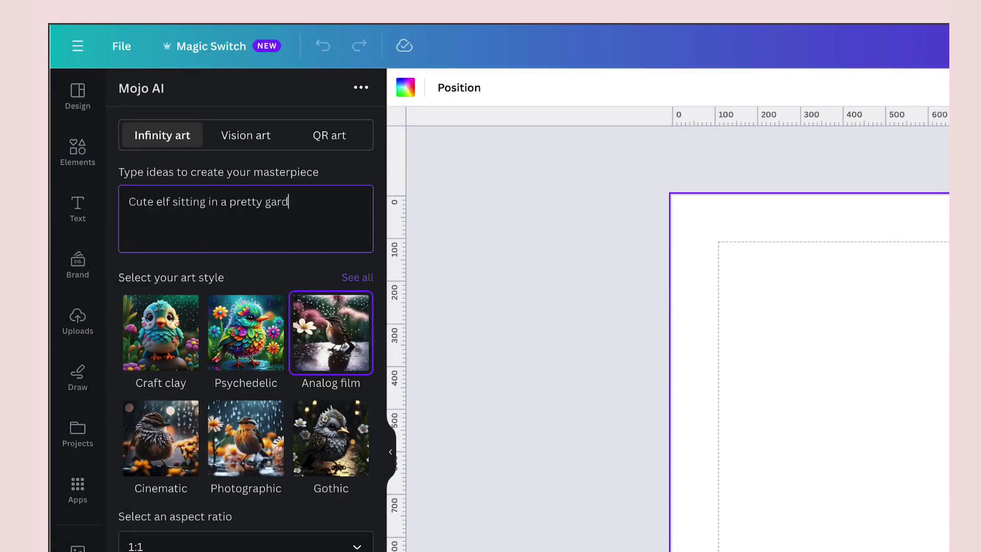
{"action": "type", "text": "en underneath a mushroom"}
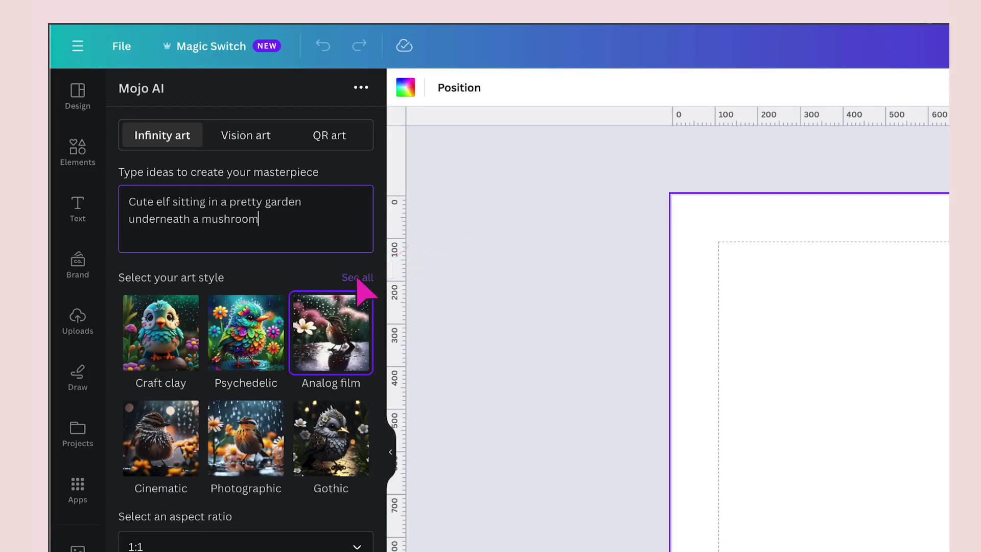
Pick Psychedelic from the full Mojo AI art style list.
{"action": "left_click", "coordinate": [358, 279]}
{"action": "scroll", "coordinate": [358, 281], "scroll_direction": "down", "scroll_amount": 4}
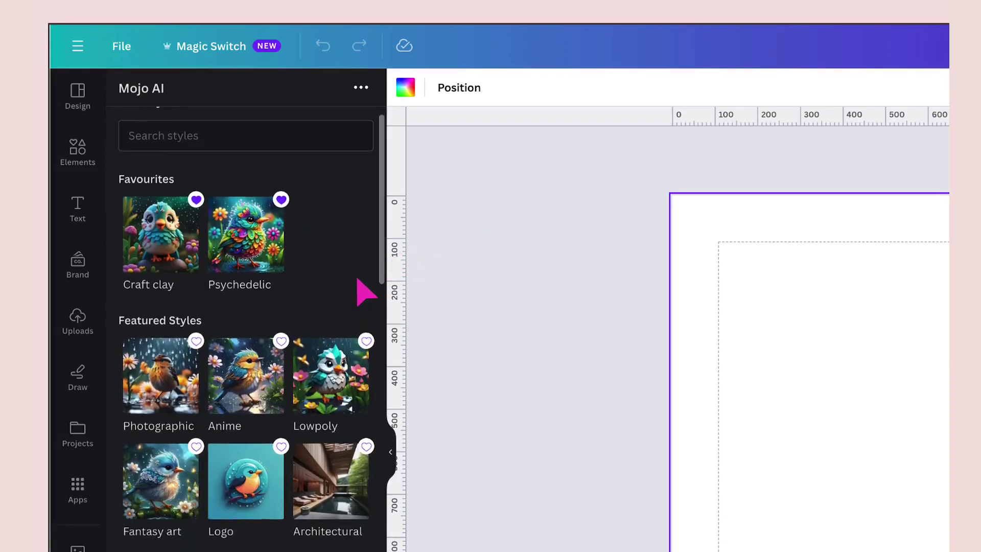
{"action": "scroll", "coordinate": [358, 281], "scroll_direction": "down", "scroll_amount": 4}
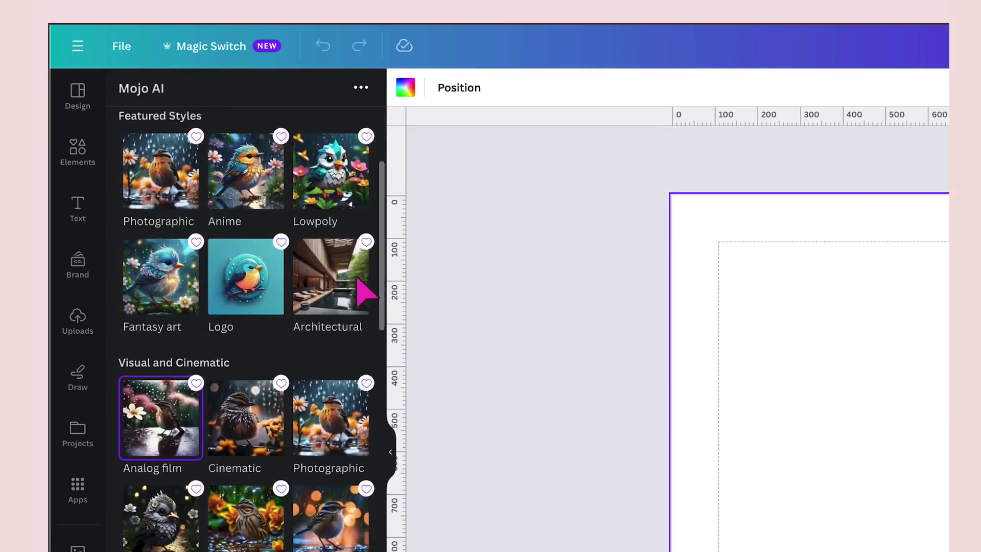
{"action": "scroll", "coordinate": [359, 281], "scroll_direction": "down", "scroll_amount": 3}
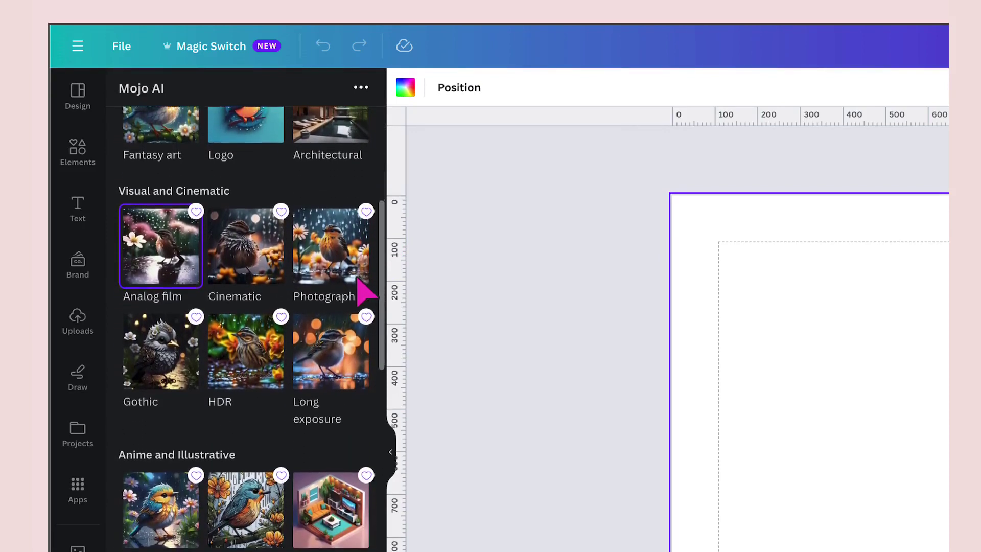
{"action": "scroll", "coordinate": [359, 281], "scroll_direction": "down", "scroll_amount": 10}
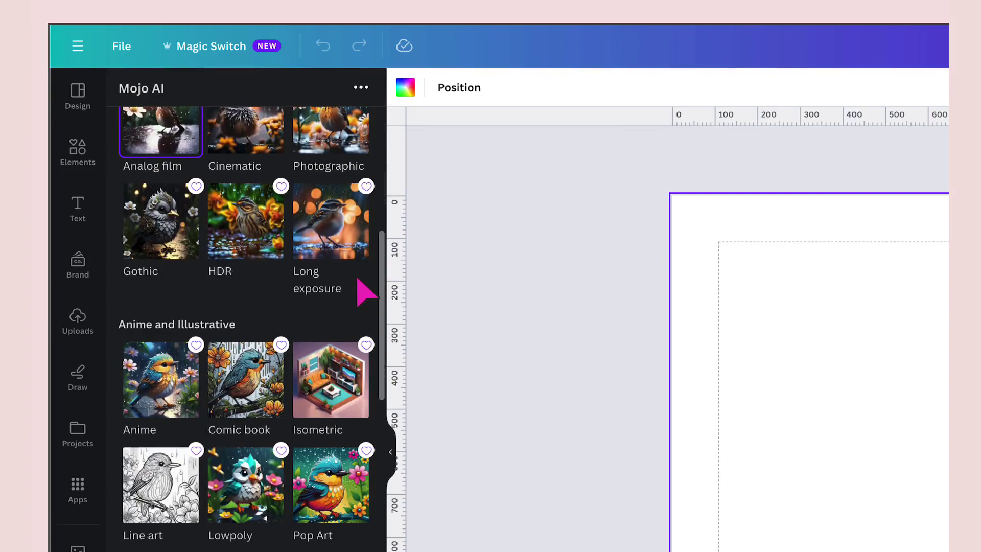
{"action": "scroll", "coordinate": [365, 293], "scroll_direction": "down", "scroll_amount": 10}
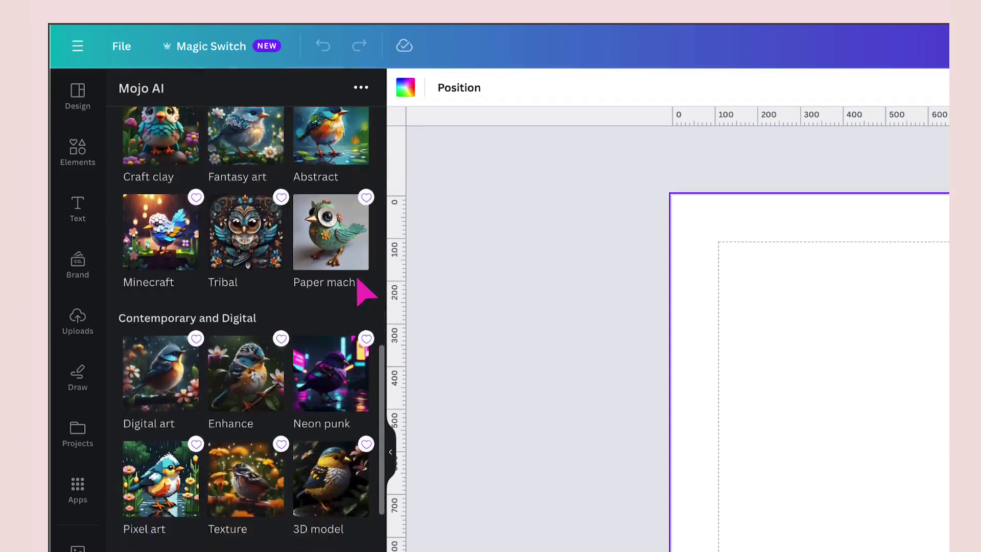
{"action": "scroll", "coordinate": [365, 293], "scroll_direction": "down", "scroll_amount": 8}
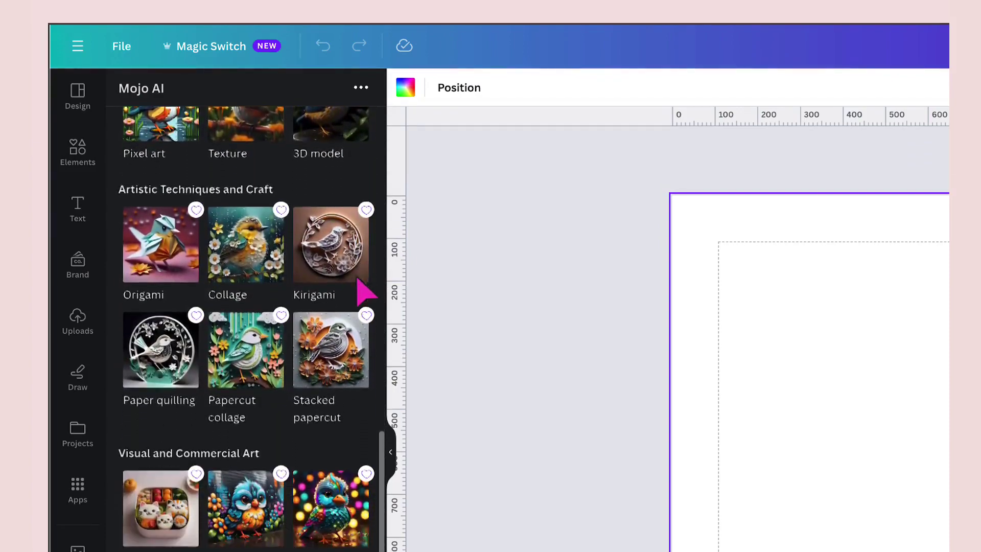
{"action": "scroll", "coordinate": [365, 294], "scroll_direction": "down", "scroll_amount": 8}
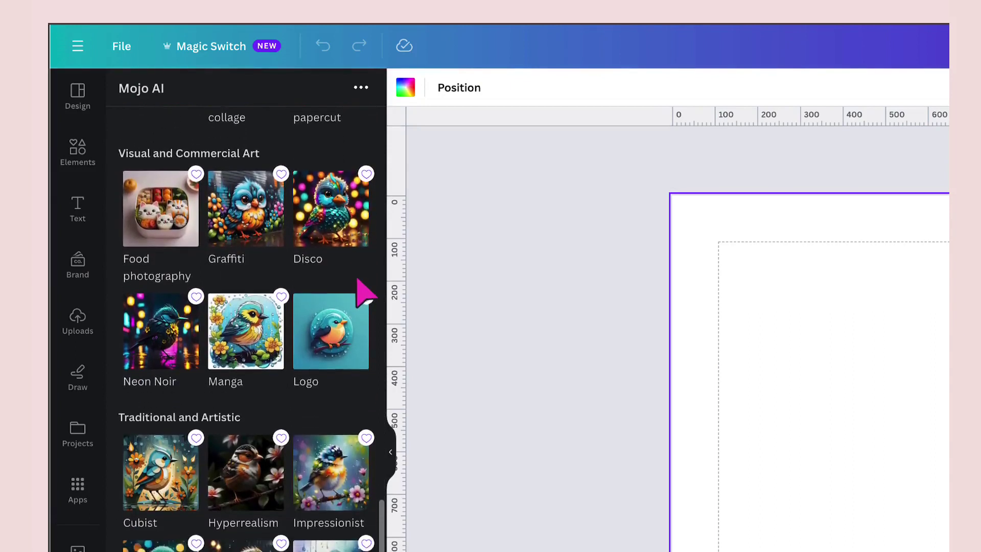
{"action": "scroll", "coordinate": [365, 294], "scroll_direction": "down", "scroll_amount": 2}
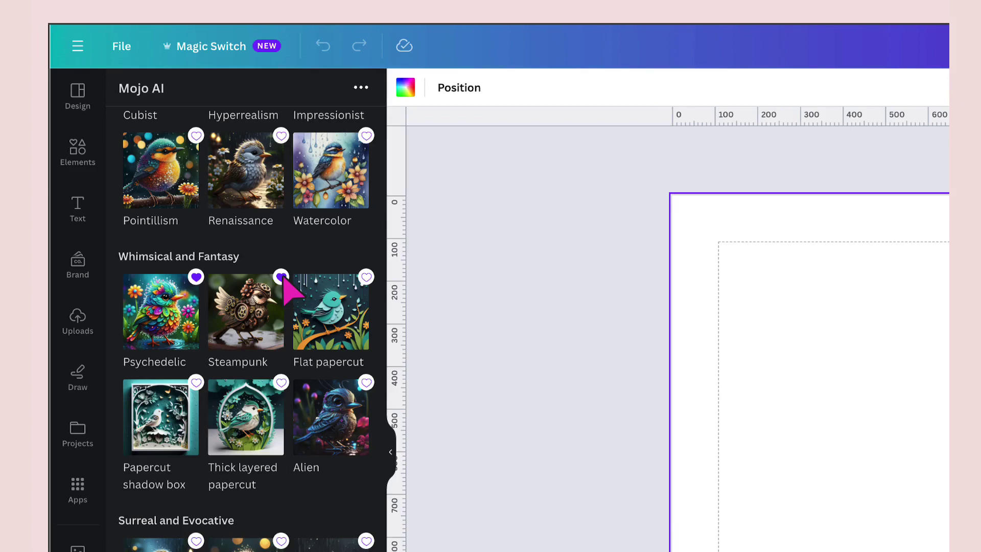
{"action": "scroll", "coordinate": [276, 273], "scroll_direction": "down", "scroll_amount": 1}
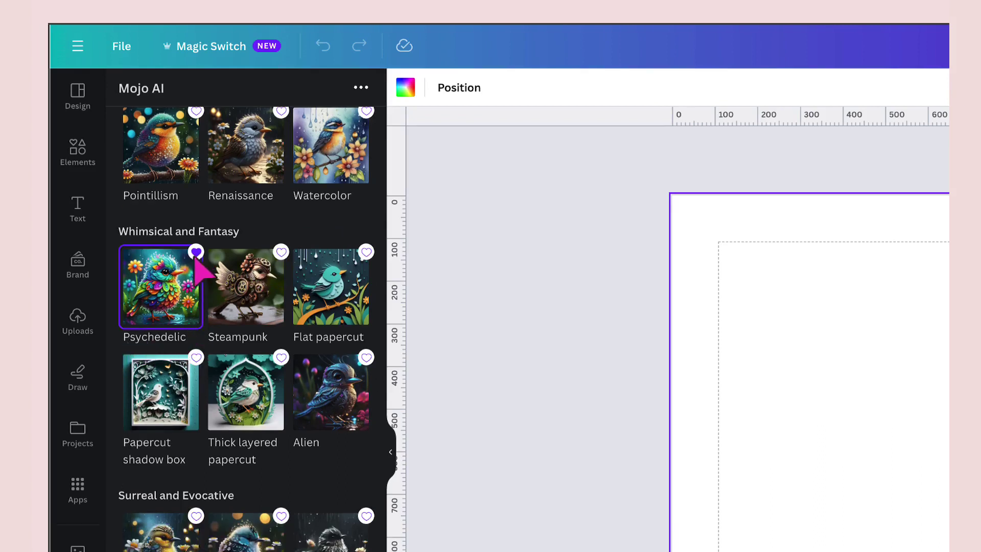
{"action": "left_click", "coordinate": [161, 286]}
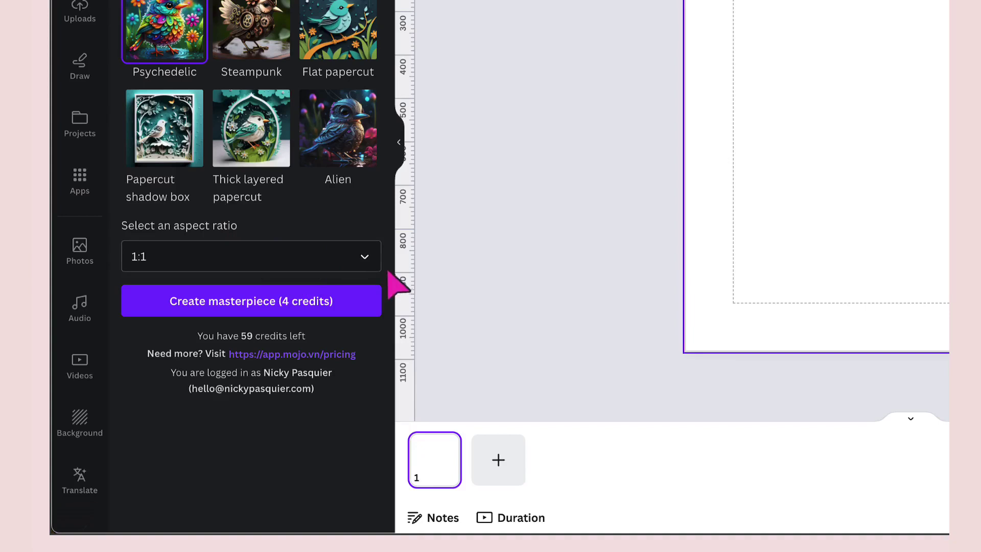
Keep the 1:1 aspect ratio and create the psychedelic elf masterpiece images.
{"action": "left_click", "coordinate": [365, 260]}
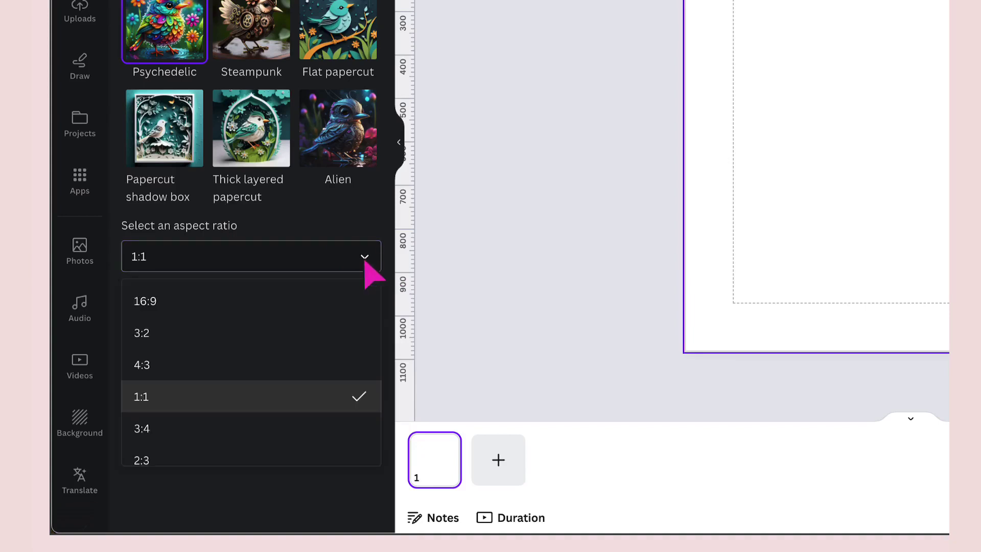
{"action": "scroll", "coordinate": [319, 303], "scroll_direction": "down", "scroll_amount": 1}
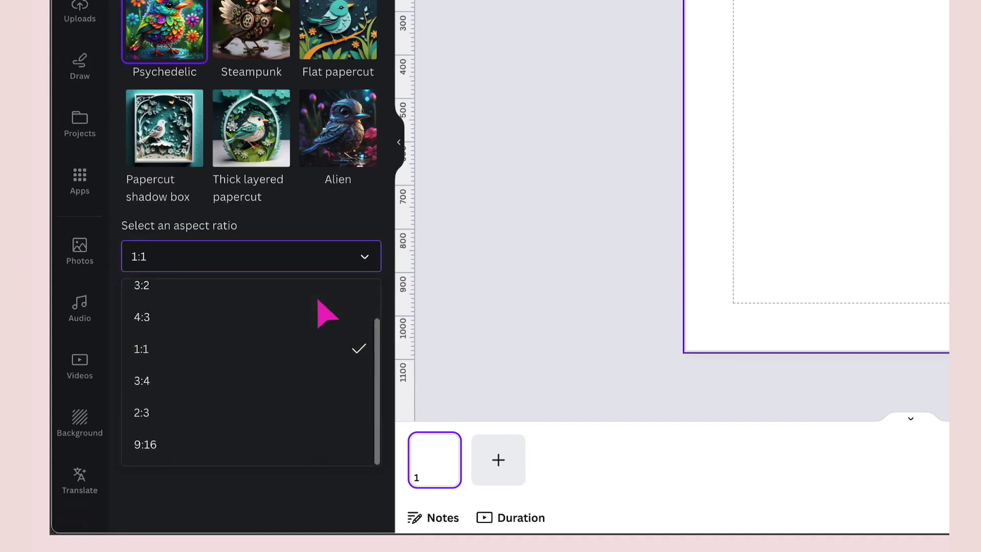
{"action": "scroll", "coordinate": [319, 302], "scroll_direction": "up", "scroll_amount": 1}
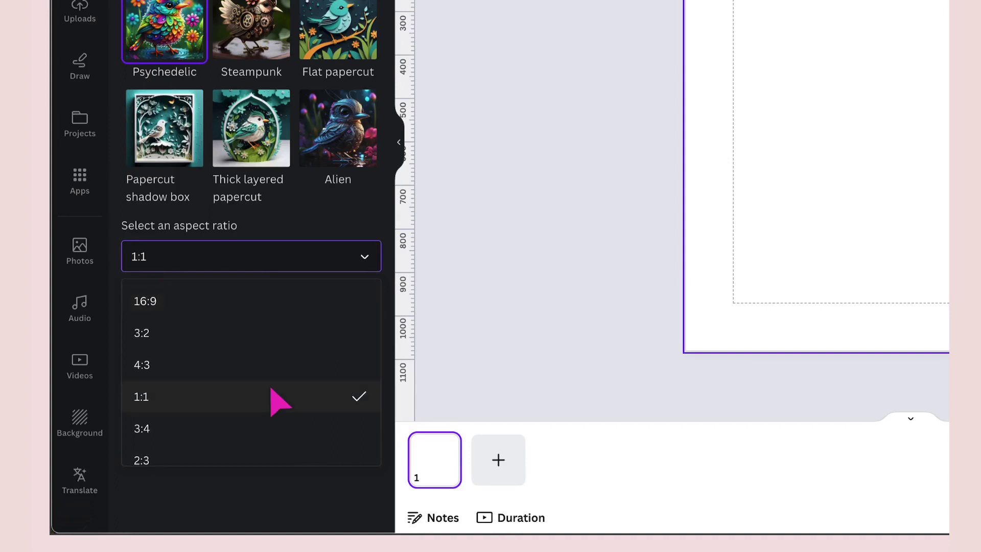
{"action": "left_click", "coordinate": [202, 397]}
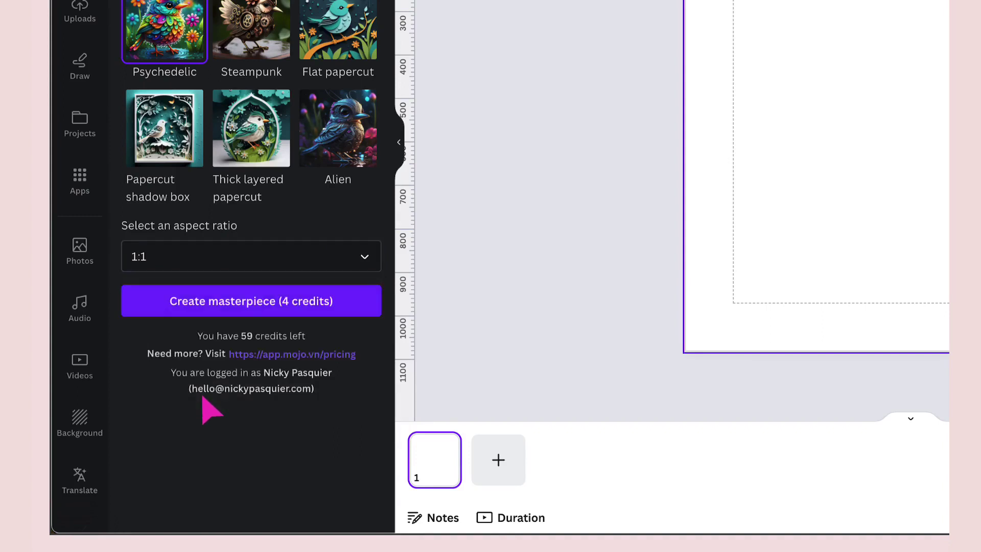
{"action": "left_click", "coordinate": [236, 304]}
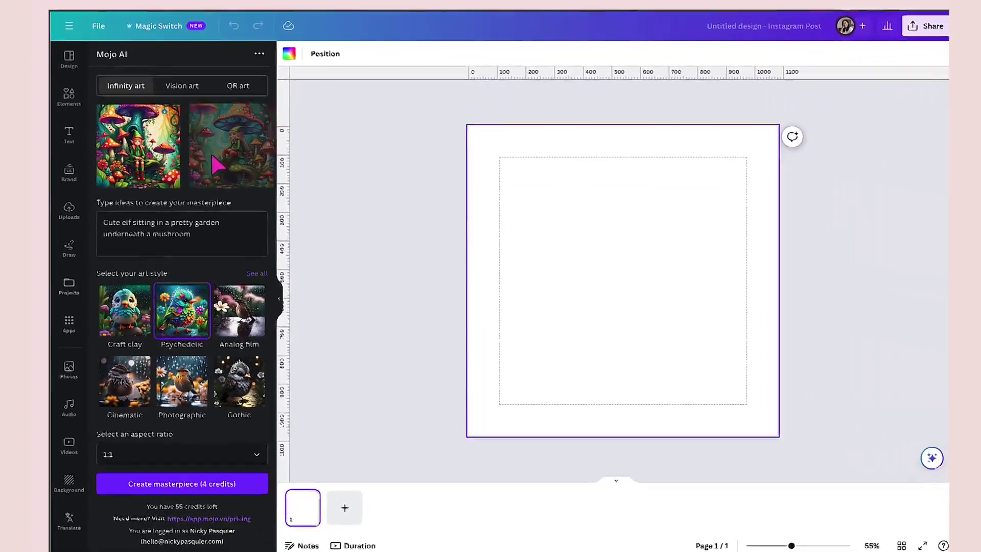
Place the second psychedelic elf image on the page and enlarge it to fill the page.
{"action": "left_click_drag", "start_coordinate": [271, 236], "coordinate": [541, 288]}
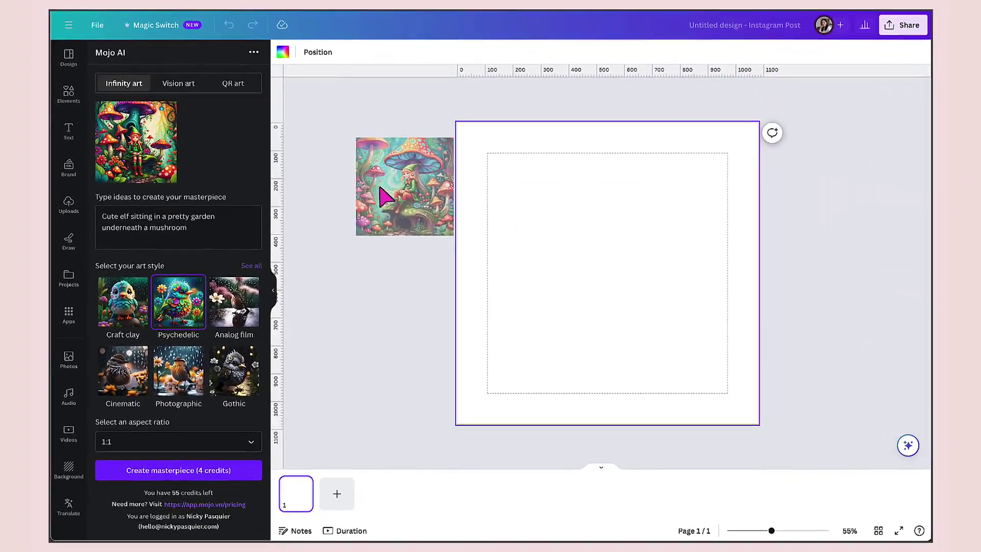
{"action": "left_click_drag", "start_coordinate": [385, 197], "coordinate": [509, 209]}
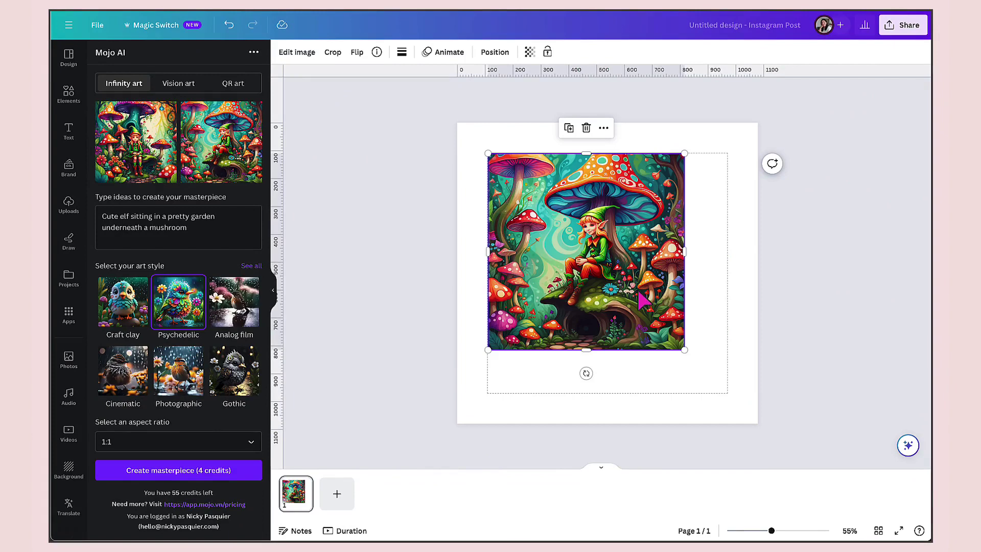
{"action": "left_click_drag", "start_coordinate": [685, 351], "coordinate": [729, 393]}
{"action": "mouse_move", "coordinate": [607, 393]}
{"action": "left_mouse_down"}
{"action": "mouse_move", "coordinate": [618, 344]}
{"action": "mouse_move", "coordinate": [618, 394]}
{"action": "left_mouse_up"}
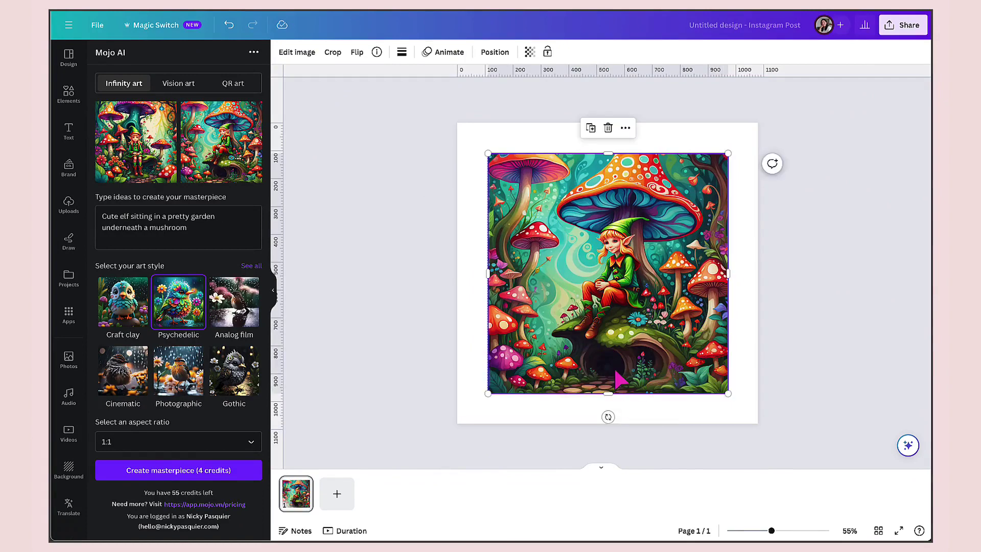
{"action": "left_click", "coordinate": [448, 53]}
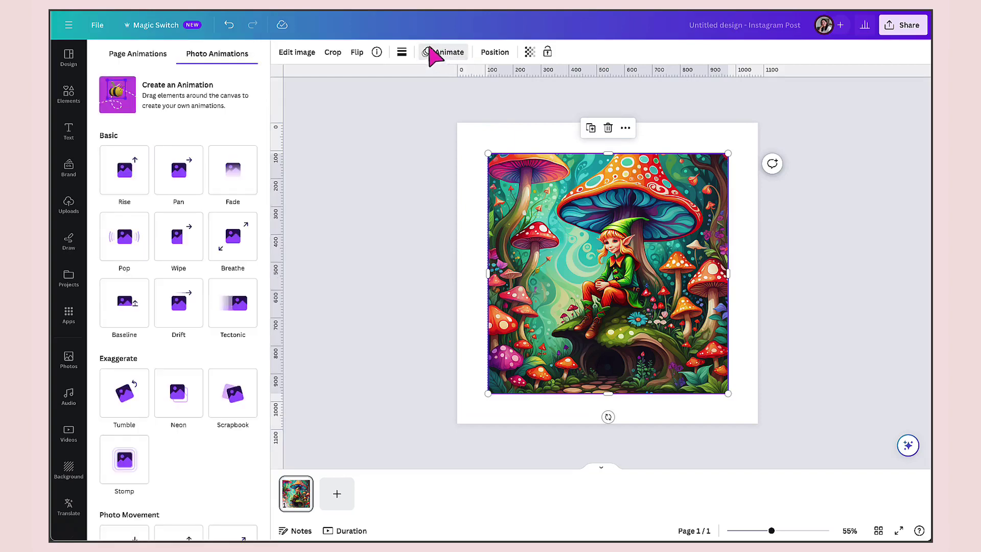
{"action": "left_click", "coordinate": [357, 53]}
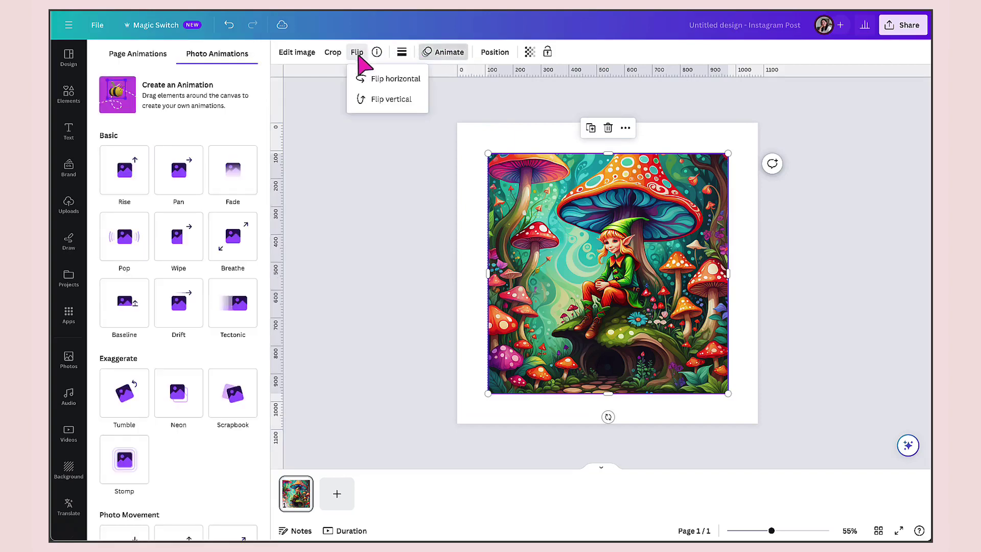
{"action": "left_click", "coordinate": [309, 52]}
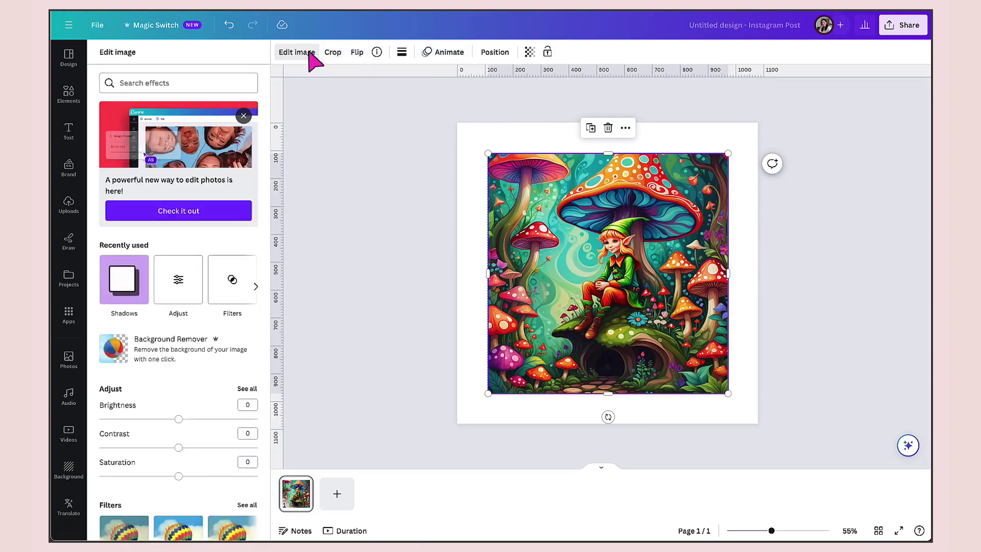
{"action": "scroll", "coordinate": [225, 219], "scroll_direction": "down", "scroll_amount": 6}
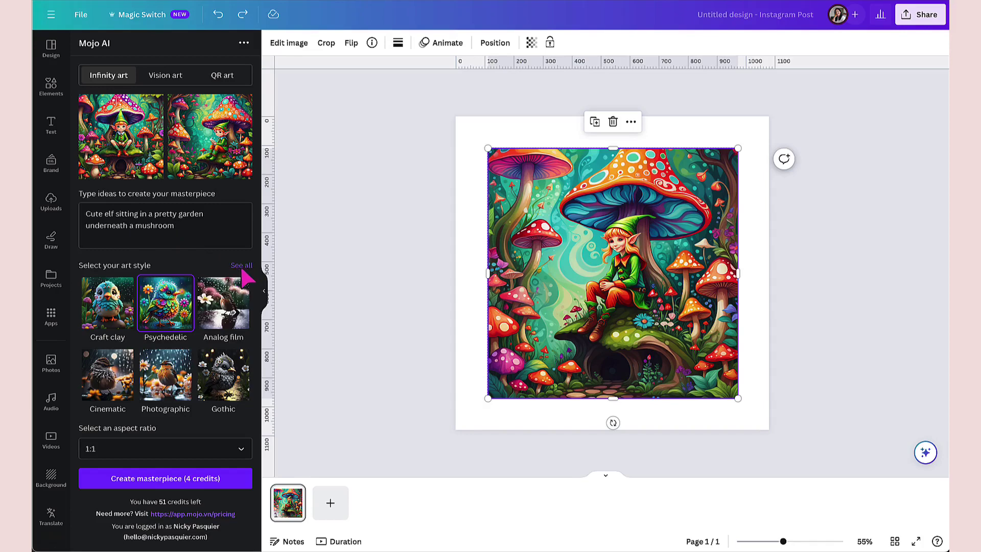
Switch the art style to Neon punk and generate new elf-under-mushroom images.
{"action": "left_click", "coordinate": [240, 267]}
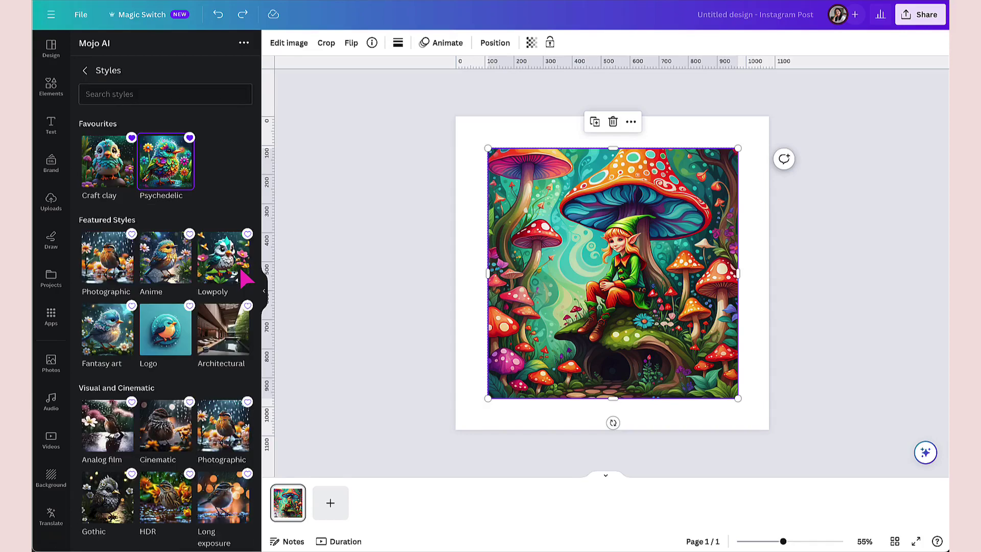
{"action": "scroll", "coordinate": [244, 277], "scroll_direction": "down", "scroll_amount": 10}
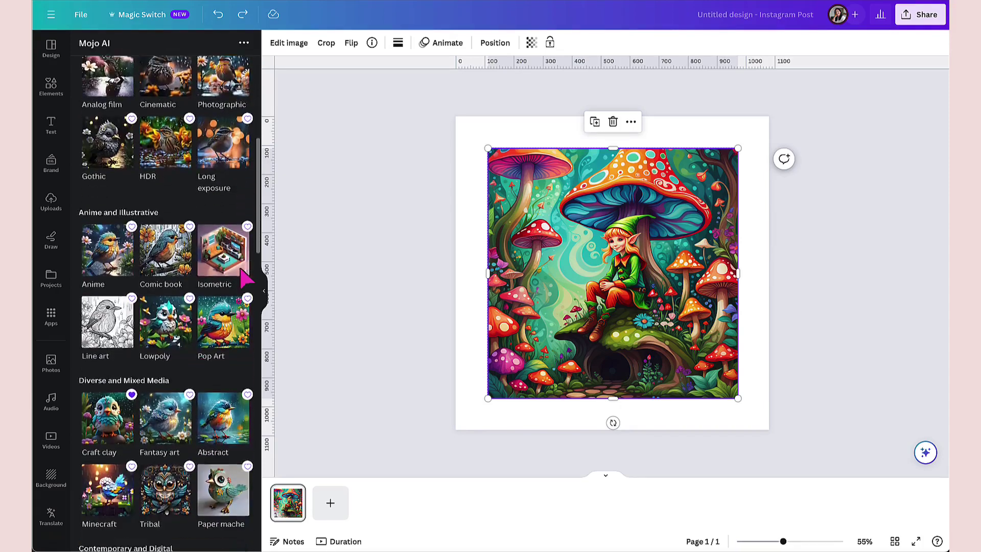
{"action": "scroll", "coordinate": [244, 278], "scroll_direction": "down", "scroll_amount": 4}
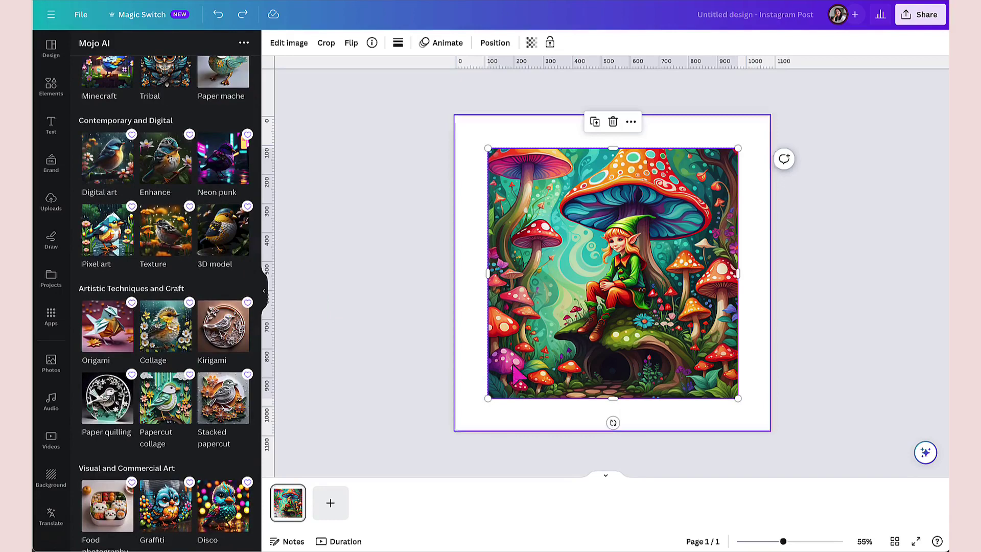
{"action": "left_click", "coordinate": [218, 173]}
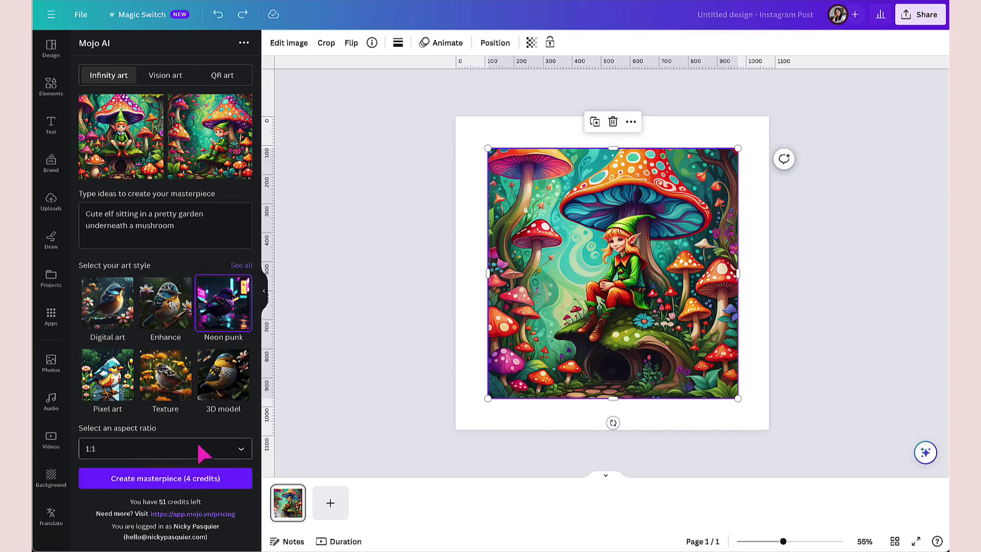
{"action": "left_click", "coordinate": [179, 479]}
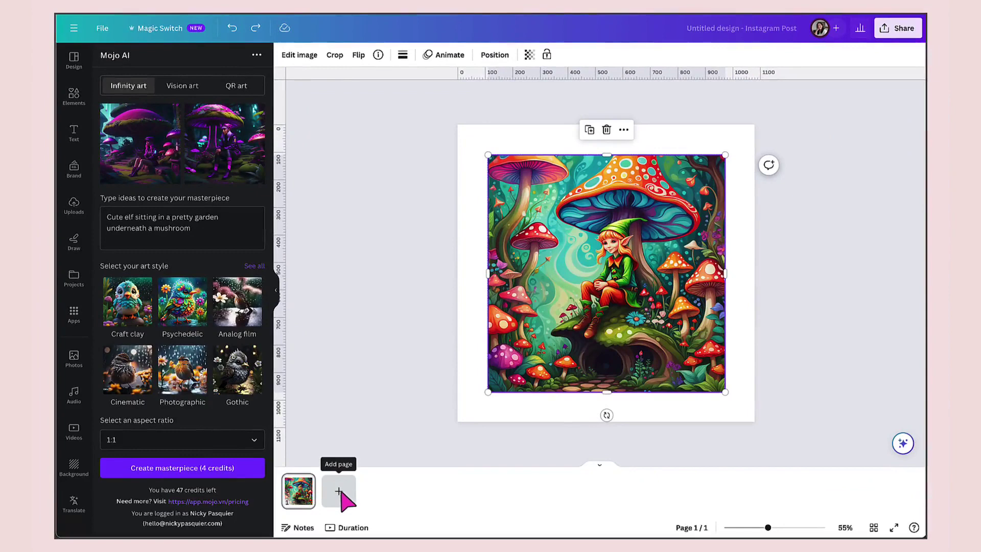
Add page 2 and place the neon purple mushroom image on it, enlarged.
{"action": "left_click", "coordinate": [340, 492]}
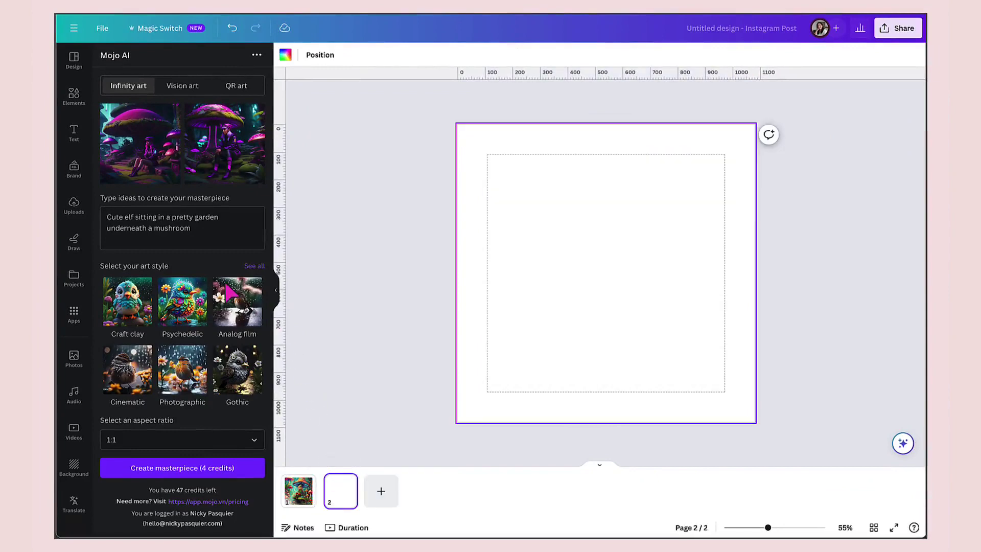
{"action": "left_click_drag", "start_coordinate": [140, 157], "coordinate": [526, 216]}
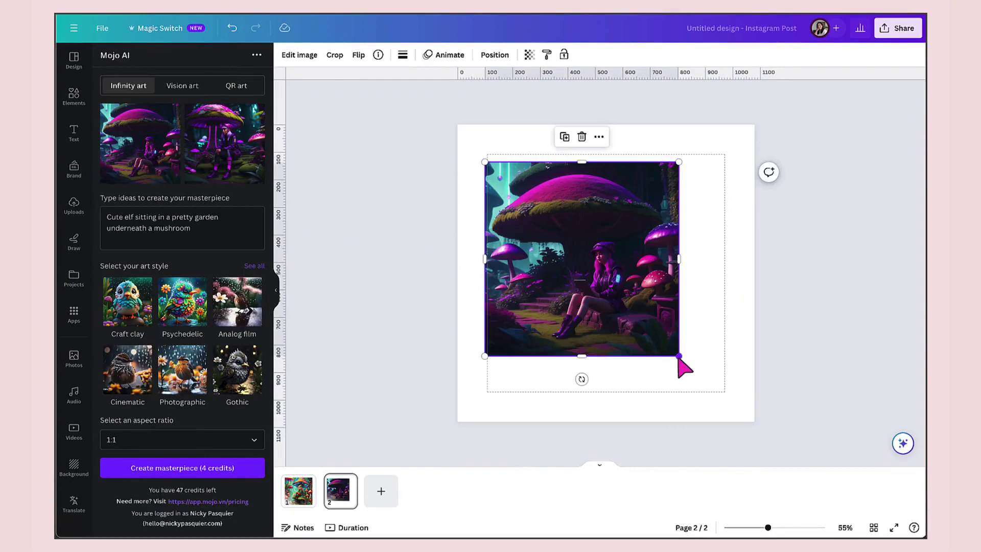
{"action": "left_click_drag", "start_coordinate": [678, 355], "coordinate": [725, 360]}
{"action": "left_click", "coordinate": [732, 338]}
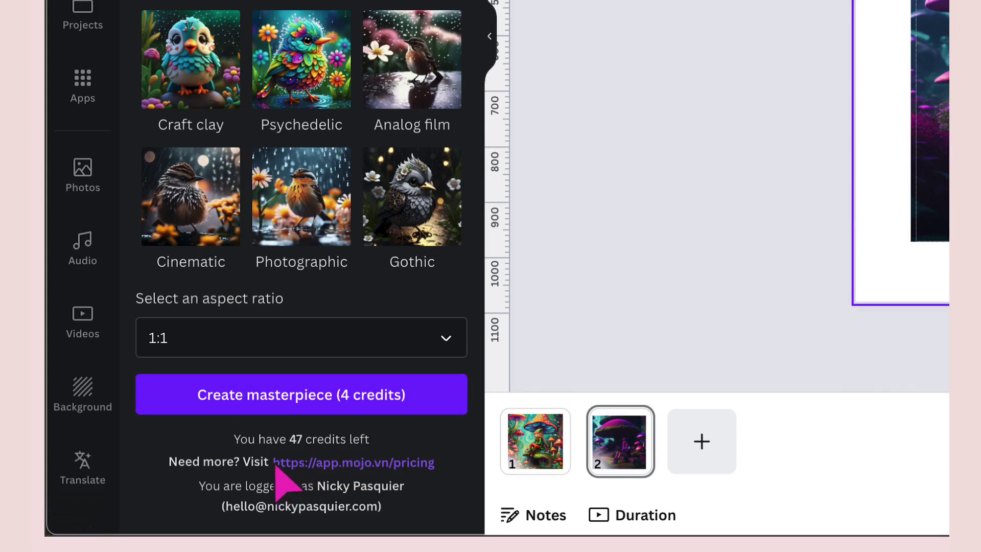
Open the Mojo credits pricing link.
{"action": "left_click_drag", "start_coordinate": [275, 461], "coordinate": [433, 473]}
{"action": "left_click", "coordinate": [432, 467]}
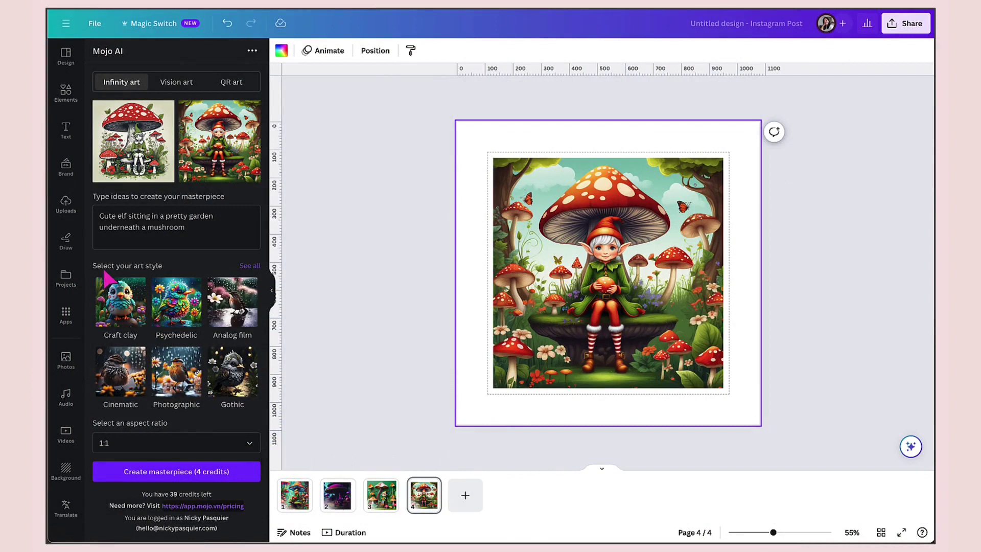
Browse the Uploads Images tab for the earlier mushroom, bird and cactus pictures.
{"action": "left_click", "coordinate": [66, 207]}
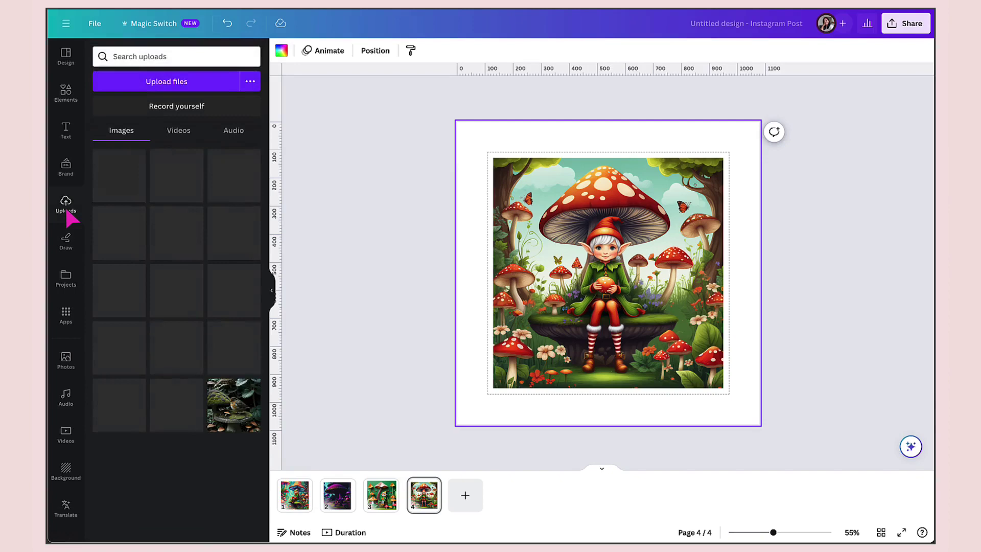
{"action": "scroll", "coordinate": [151, 214], "scroll_direction": "down", "scroll_amount": 5}
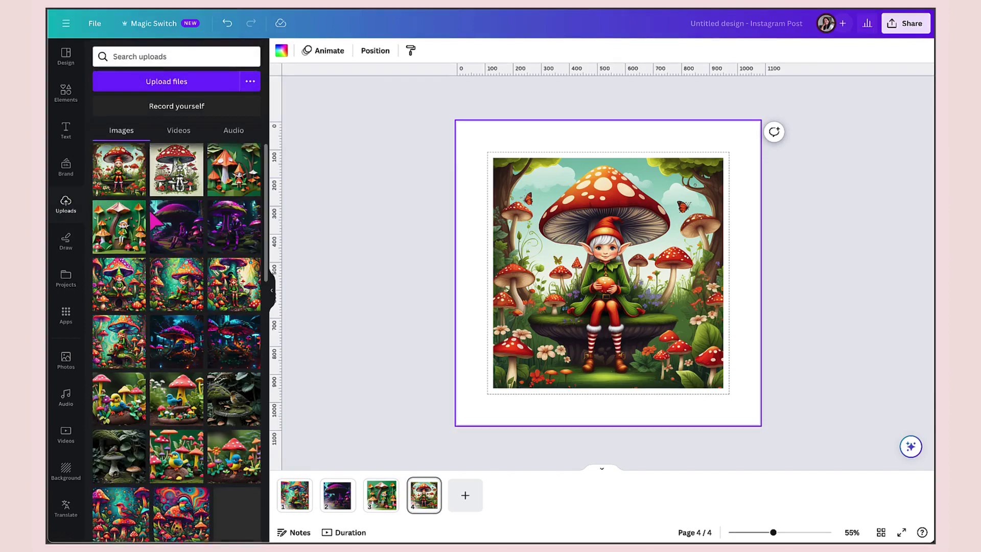
{"action": "scroll", "coordinate": [151, 216], "scroll_direction": "down", "scroll_amount": 5}
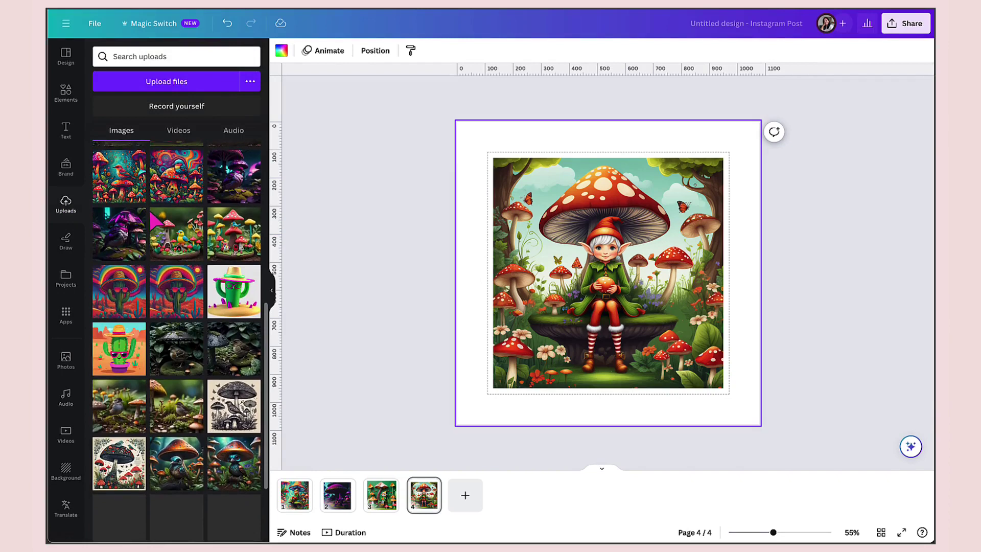
{"action": "scroll", "coordinate": [153, 217], "scroll_direction": "down", "scroll_amount": 5}
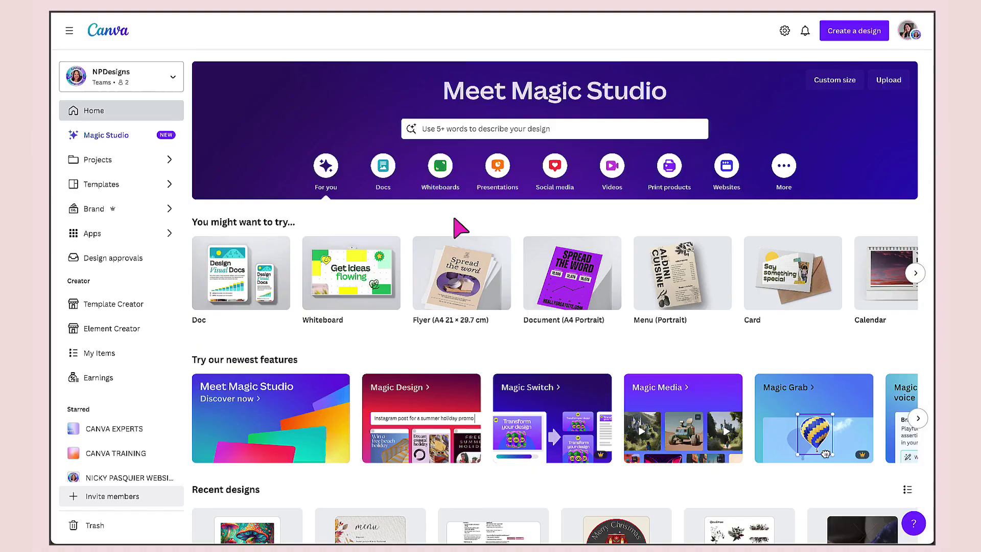
Go to the Apps directory and open the Magic Media card under New and noteworthy.
{"action": "scroll", "coordinate": [455, 219], "scroll_direction": "down", "scroll_amount": 3}
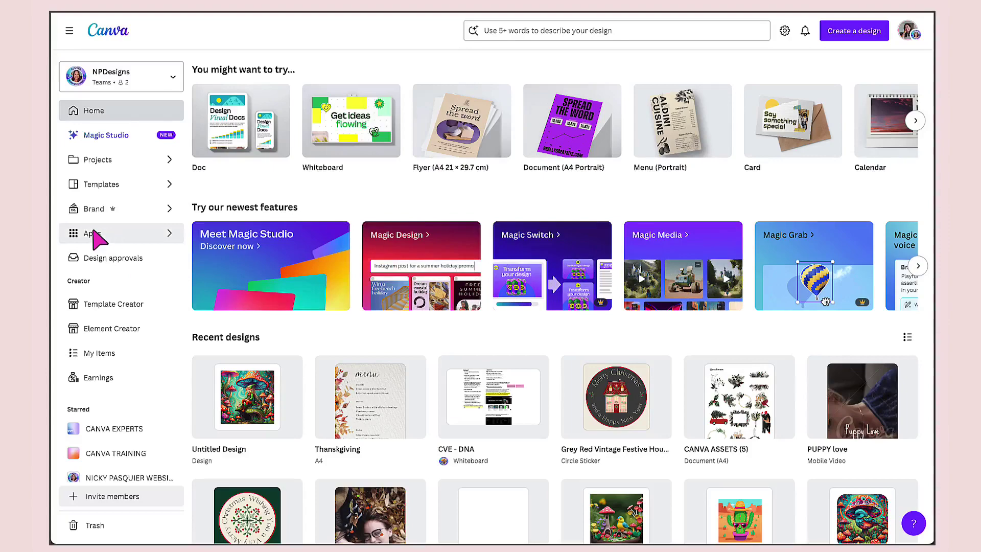
{"action": "left_click", "coordinate": [94, 234]}
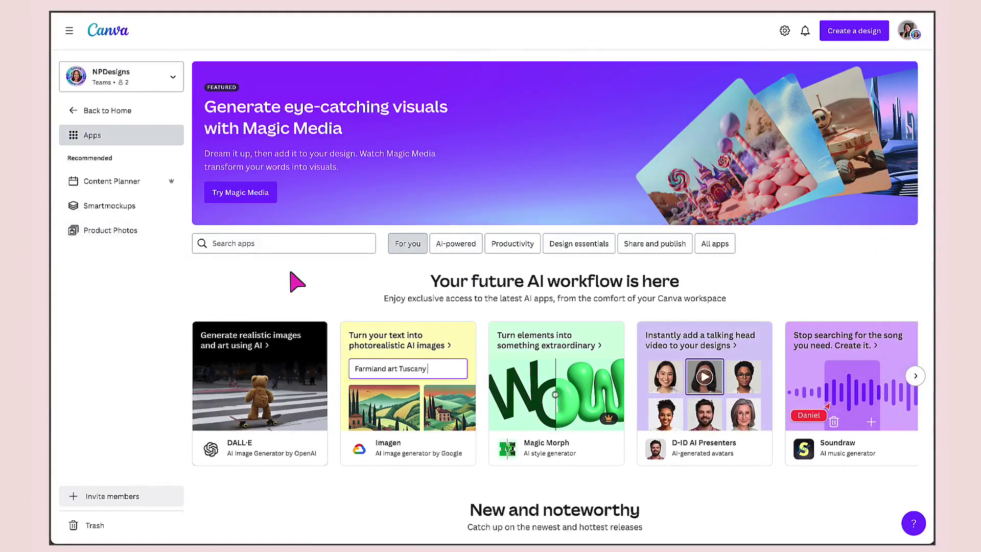
{"action": "scroll", "coordinate": [296, 282], "scroll_direction": "down", "scroll_amount": 5}
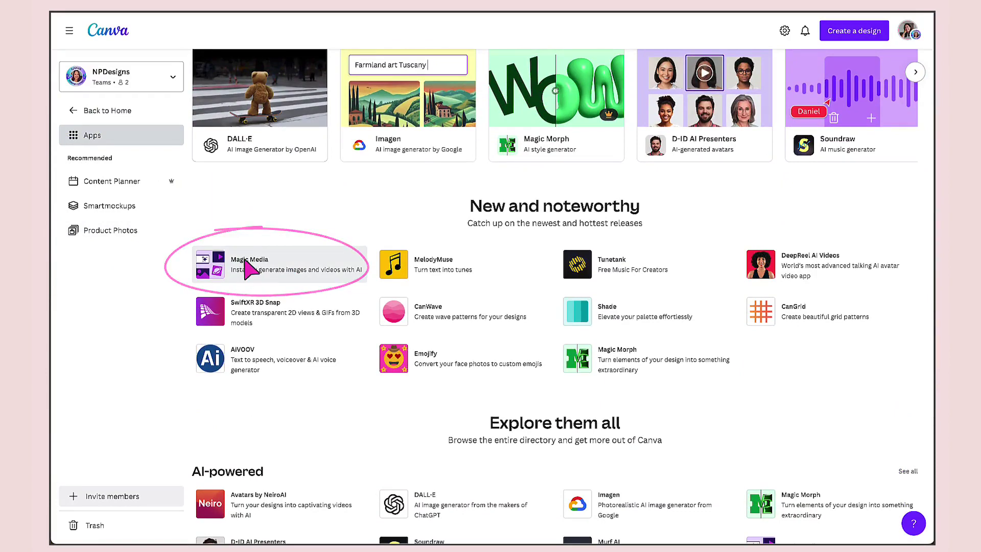
{"action": "left_click", "coordinate": [251, 267]}
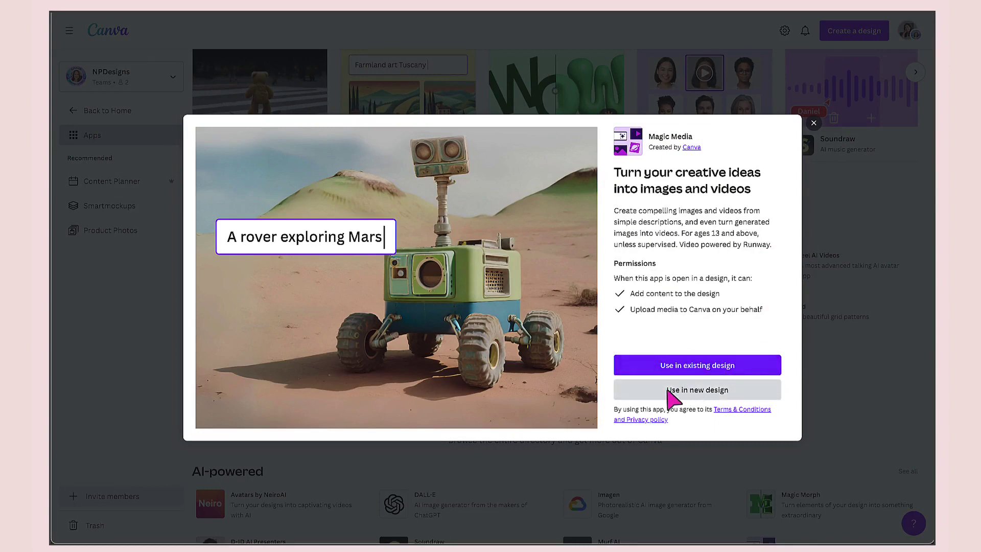
Use Magic Media in a new blank Instagram Post design.
{"action": "left_click", "coordinate": [684, 389]}
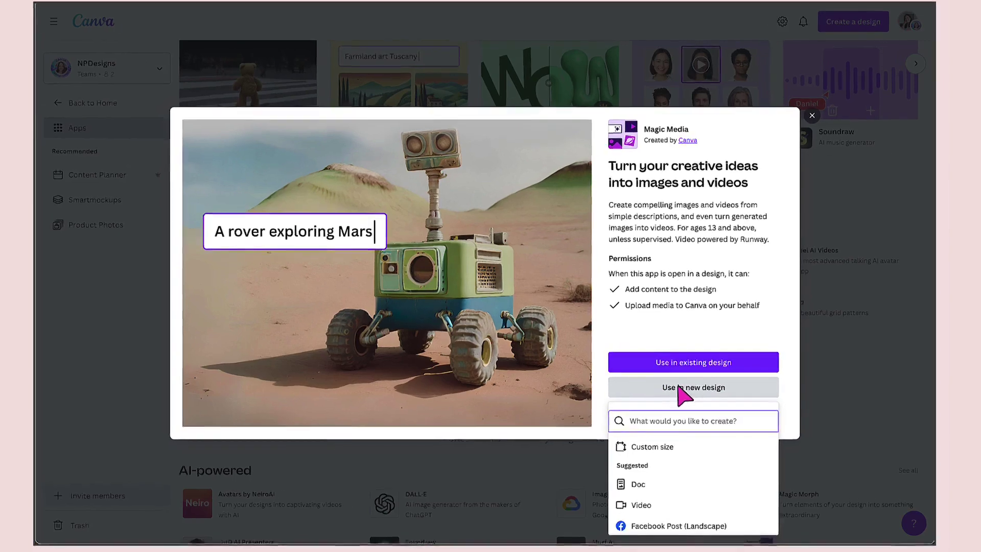
{"action": "scroll", "coordinate": [565, 430], "scroll_direction": "down", "scroll_amount": 3}
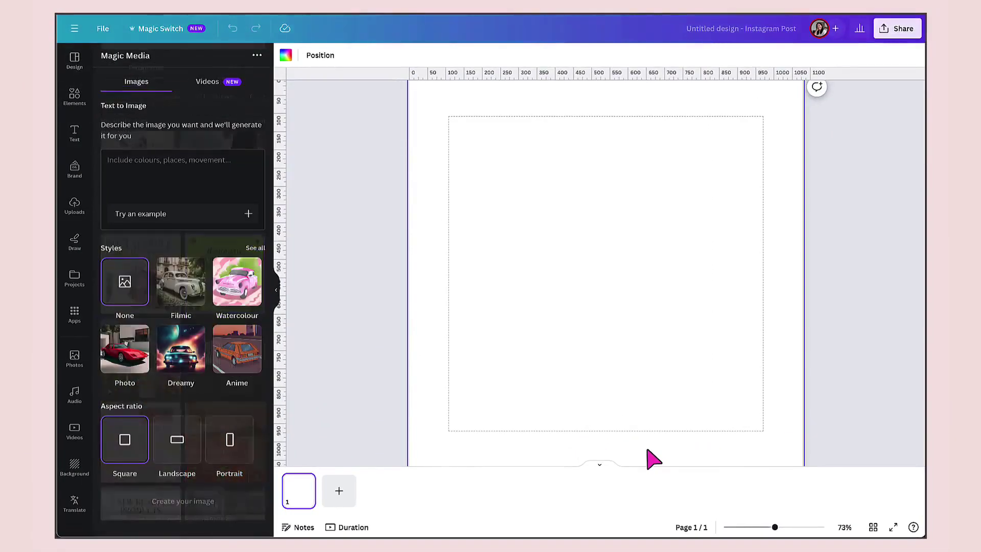
Zoom the page out to 62% and enter the prompt 'Beautiful fairy in a woodland glade playing a harp'.
{"action": "left_click_drag", "start_coordinate": [775, 527], "coordinate": [770, 528]}
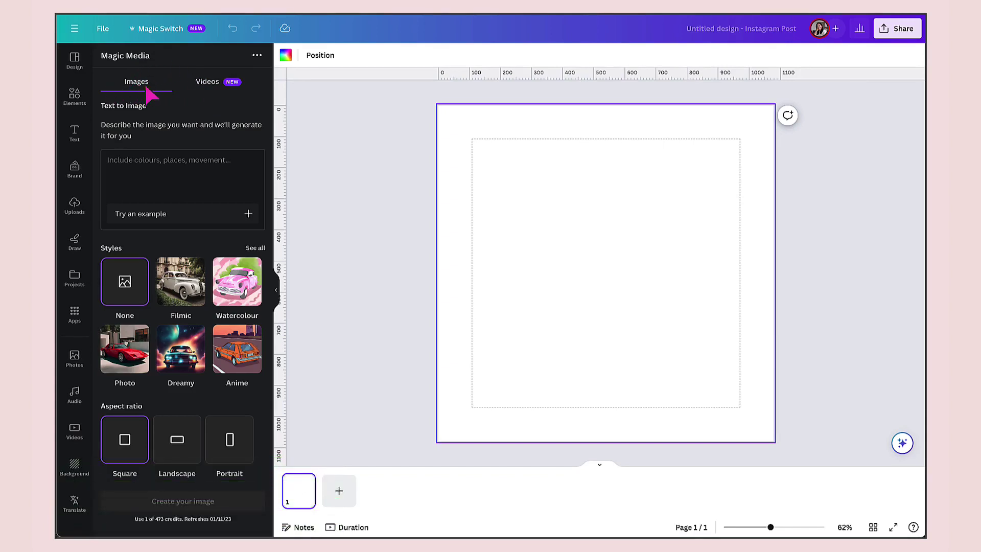
{"action": "left_click", "coordinate": [110, 164]}
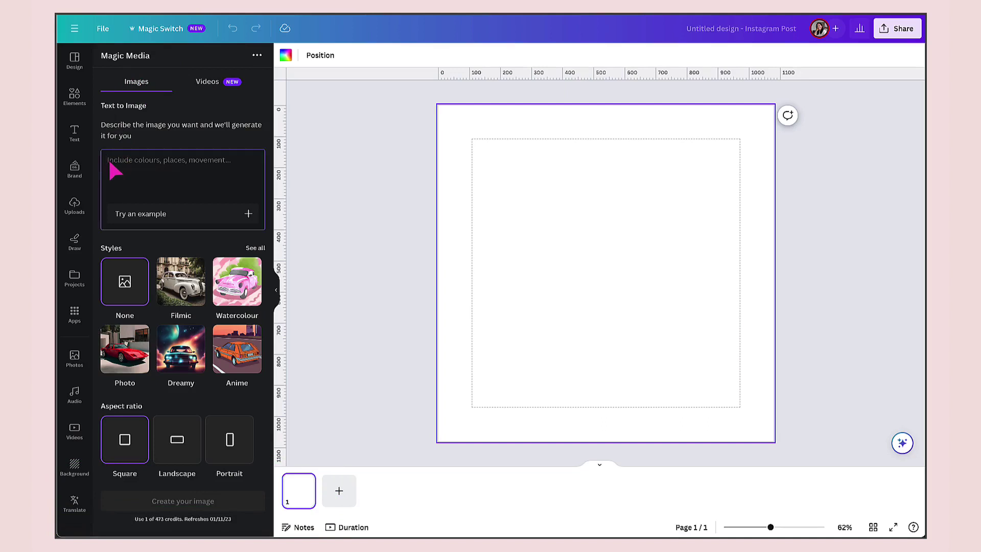
{"action": "type", "text": "Beautiful fairy in a woodland glade"}
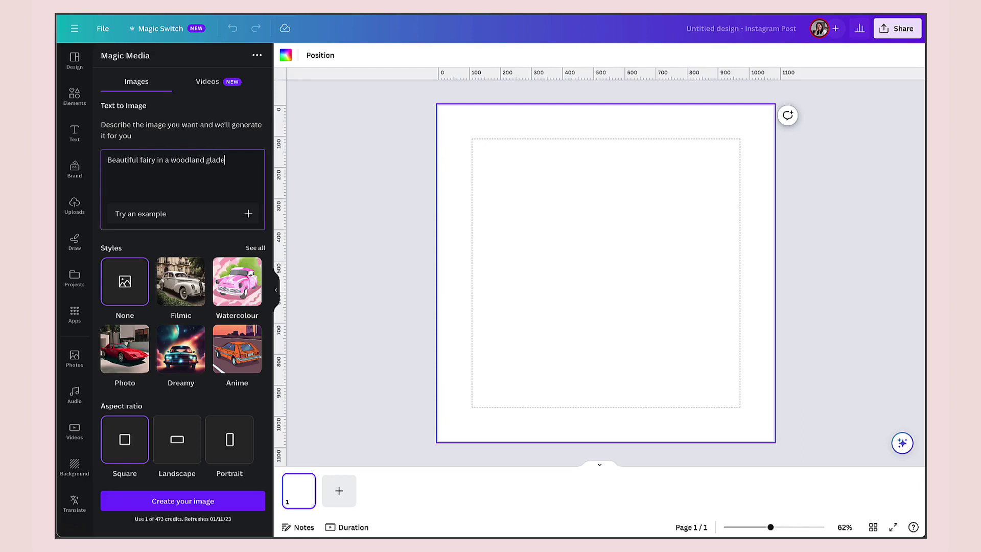
{"action": "type", "text": " playing a harp"}
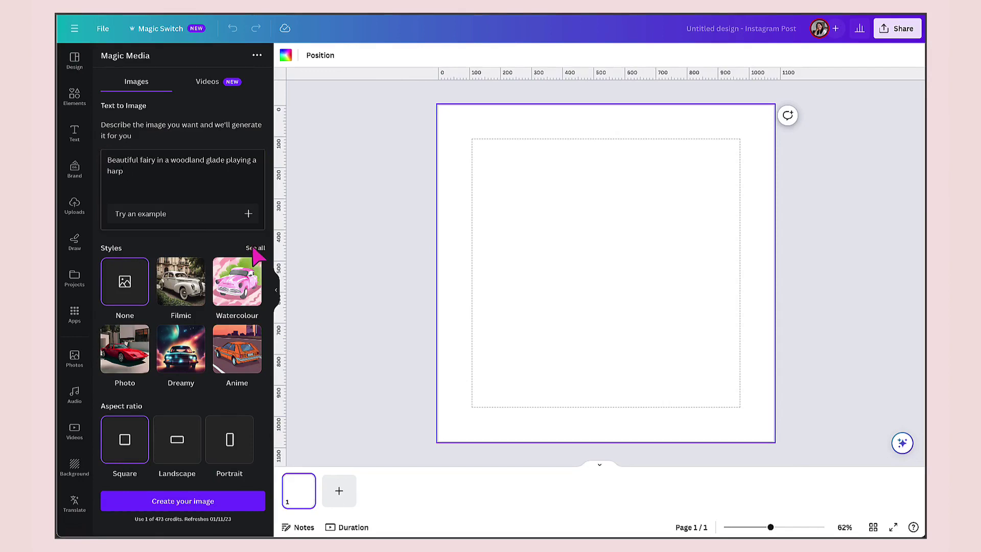
Choose the Dreamy style and create images from the fairy prompt.
{"action": "left_click", "coordinate": [253, 249]}
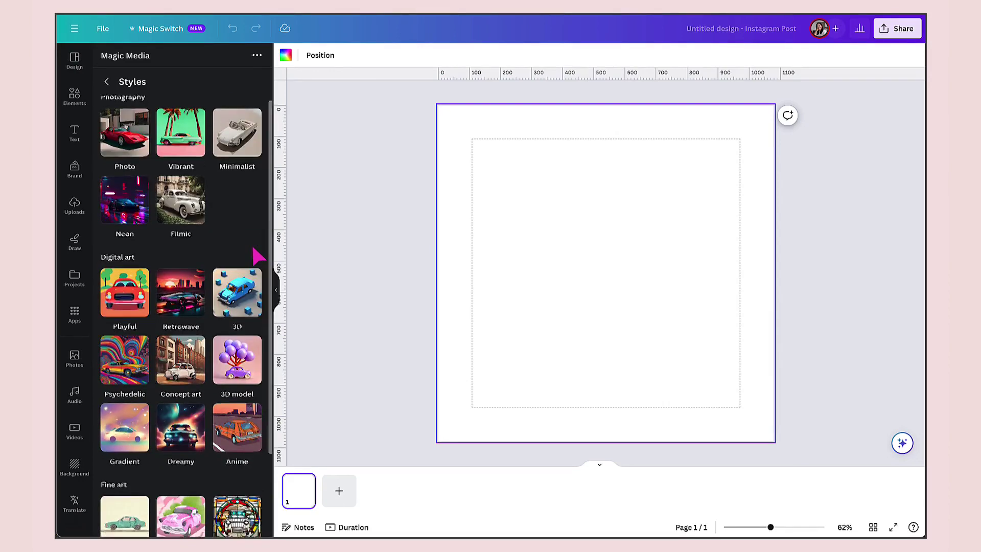
{"action": "scroll", "coordinate": [258, 256], "scroll_direction": "down", "scroll_amount": 2}
{"action": "left_click", "coordinate": [254, 255]}
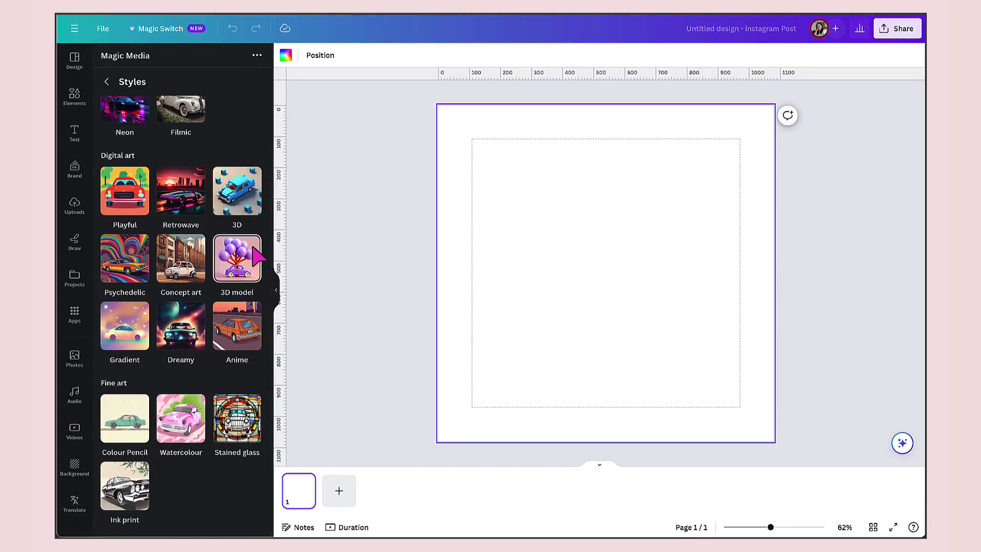
{"action": "left_click", "coordinate": [176, 338]}
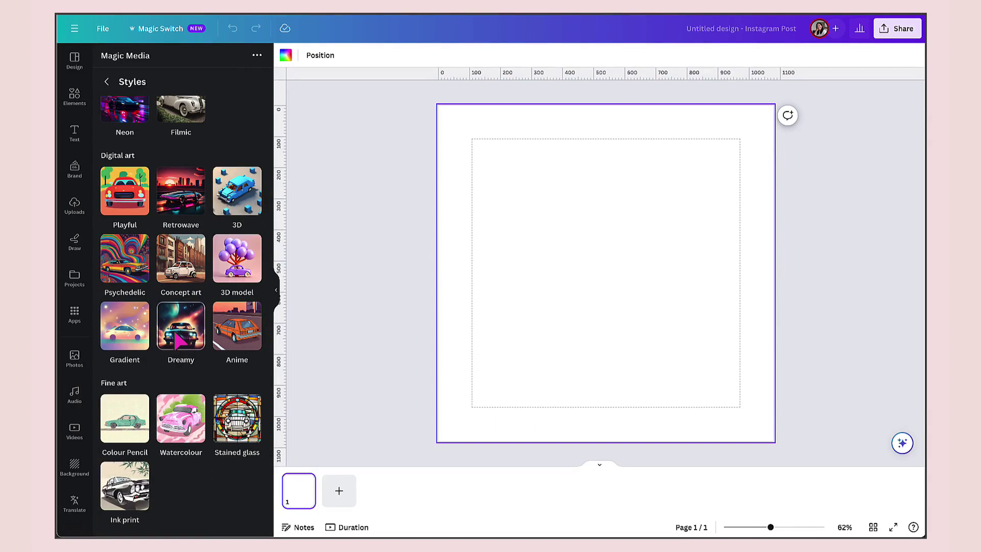
{"action": "left_click", "coordinate": [178, 340]}
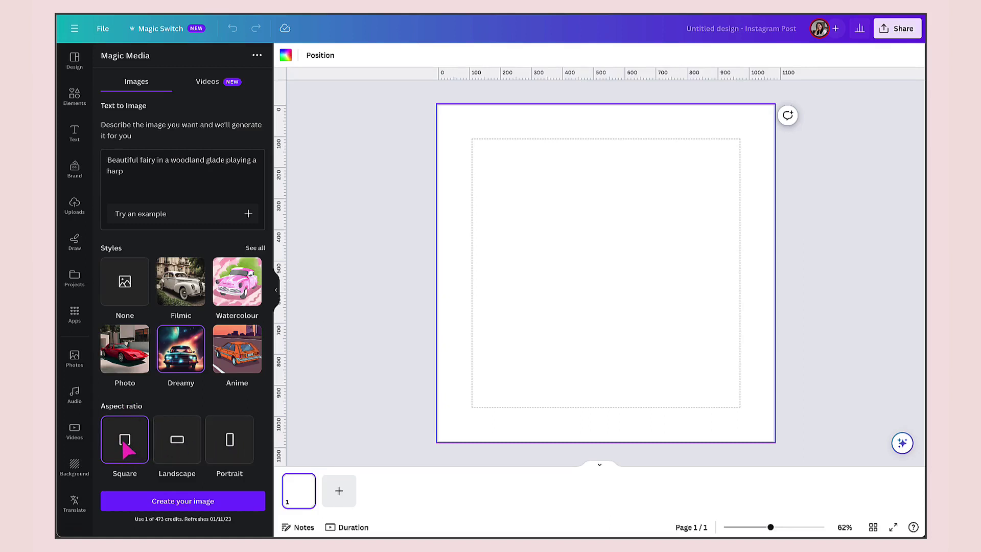
{"action": "left_click", "coordinate": [165, 506]}
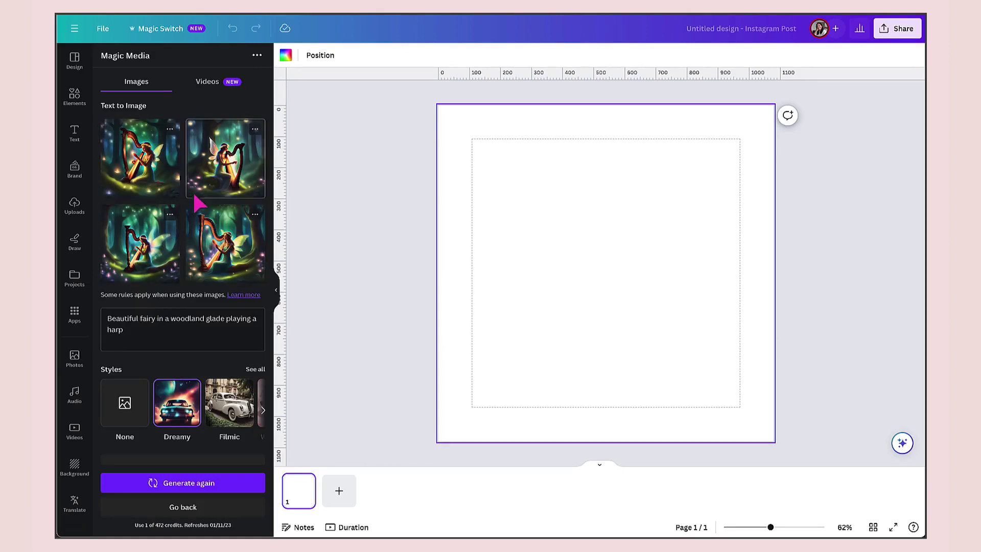
Insert the second Dreamy fairy image on page one and crop a little off its top.
{"action": "left_click", "coordinate": [228, 165]}
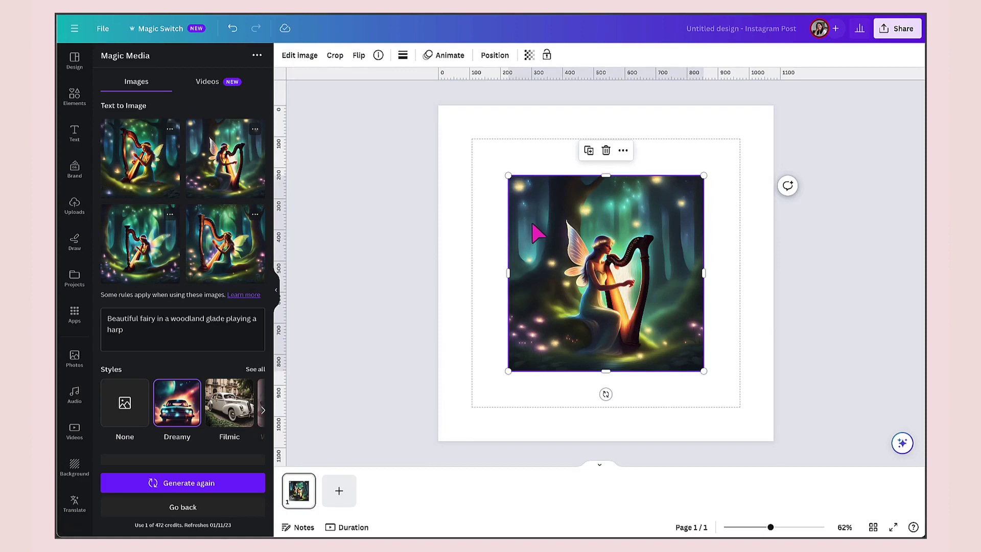
{"action": "left_click_drag", "start_coordinate": [605, 175], "coordinate": [606, 185]}
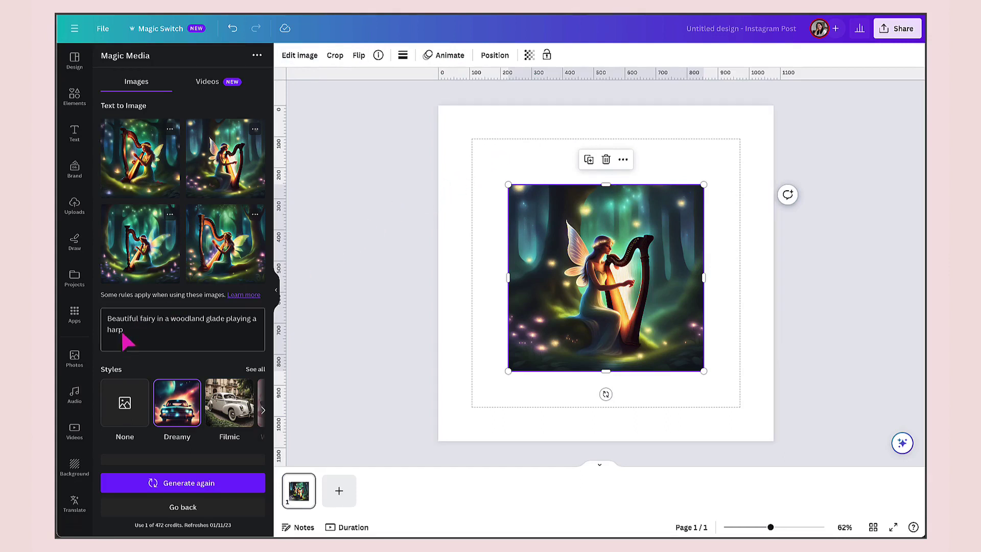
Regenerate the fairy images in the 3D model style and add a blank second page.
{"action": "left_click_drag", "start_coordinate": [129, 337], "coordinate": [99, 317]}
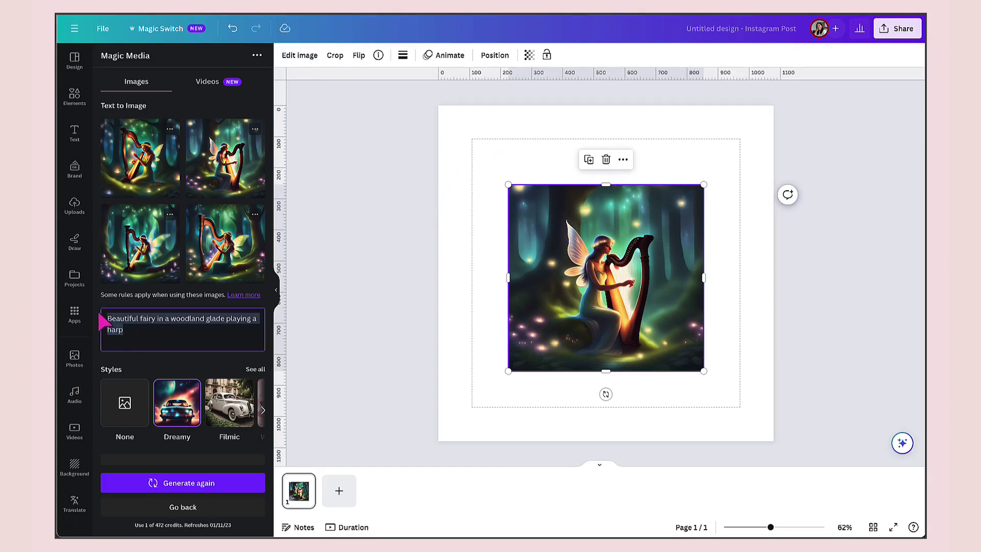
{"action": "left_click", "coordinate": [255, 370]}
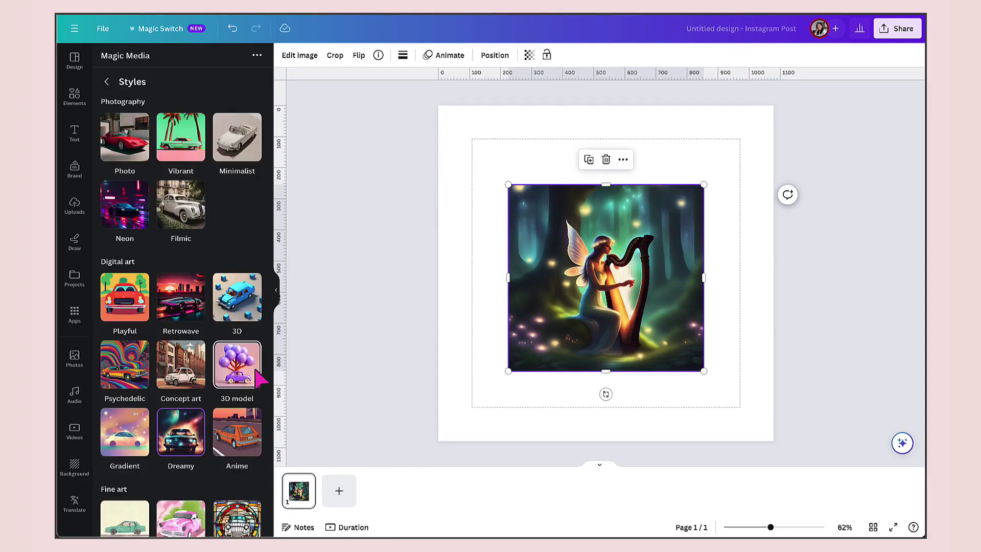
{"action": "scroll", "coordinate": [209, 375], "scroll_direction": "down", "scroll_amount": 3}
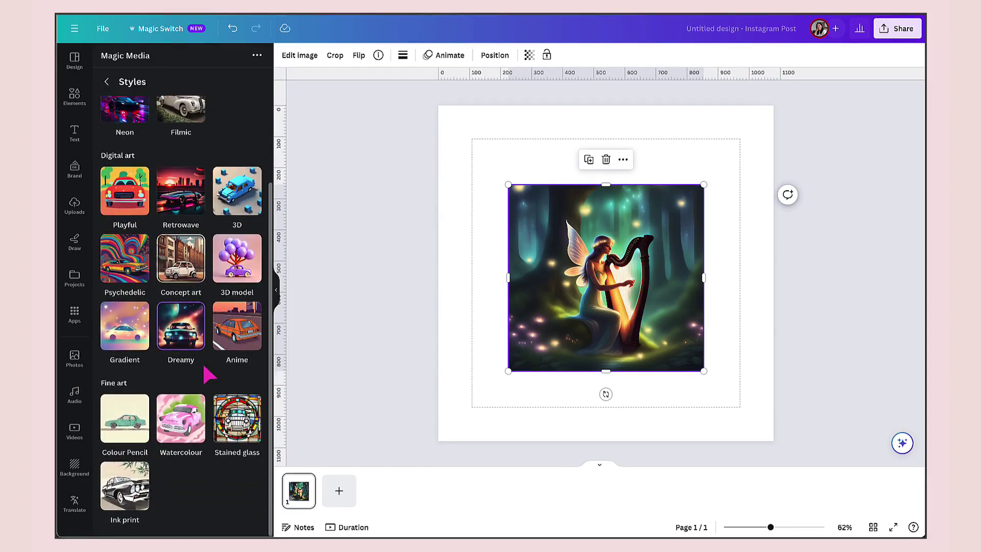
{"action": "left_click", "coordinate": [244, 274]}
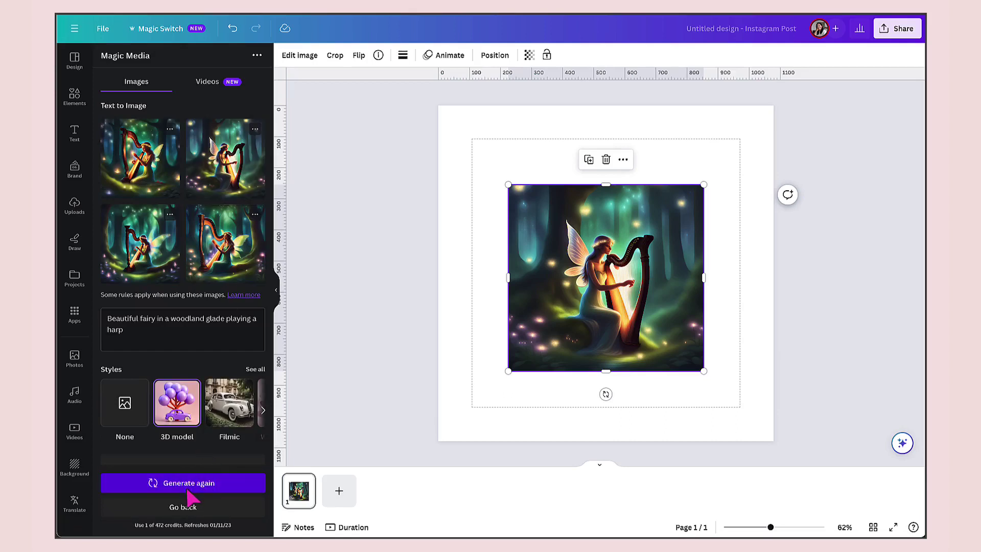
{"action": "left_click", "coordinate": [183, 486]}
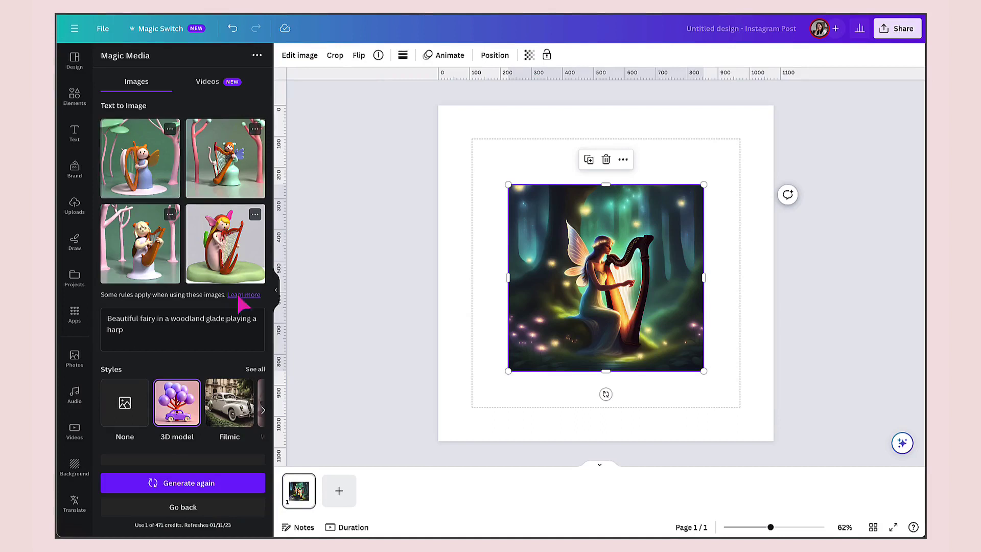
{"action": "left_click", "coordinate": [338, 491]}
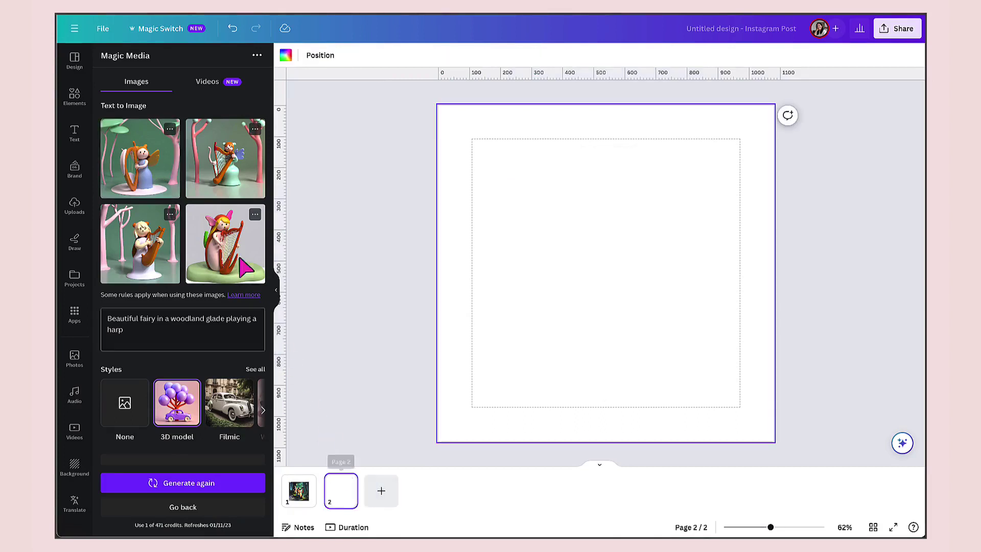
Place the first 3D model fairy image on page 2, enlarged to about 805 × 805.
{"action": "left_click", "coordinate": [136, 156]}
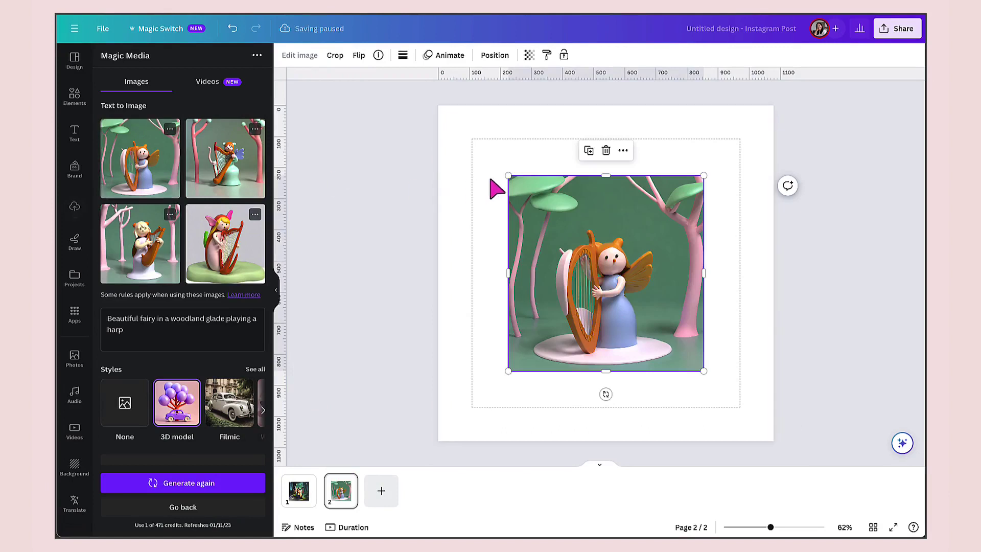
{"action": "left_click_drag", "start_coordinate": [704, 372], "coordinate": [735, 407]}
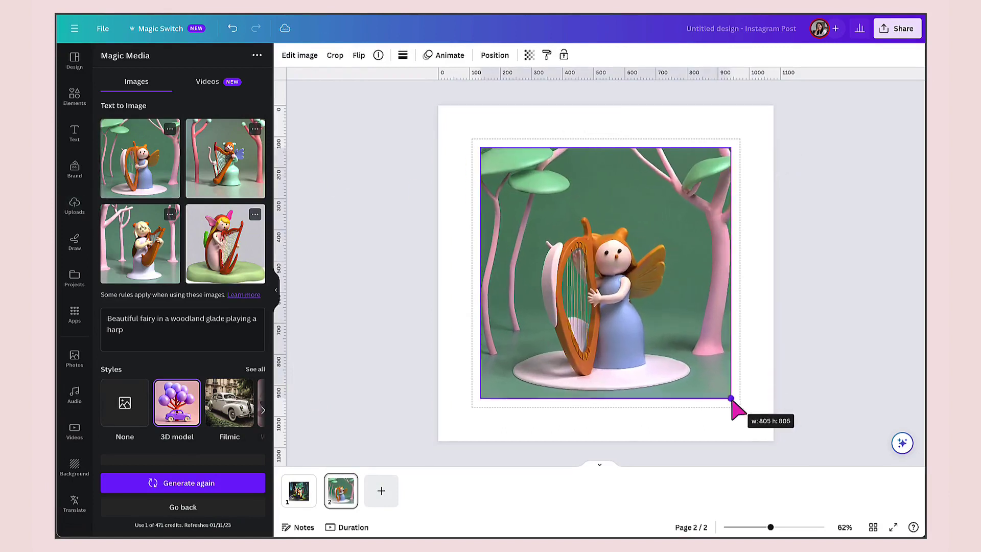
{"action": "left_click", "coordinate": [761, 409]}
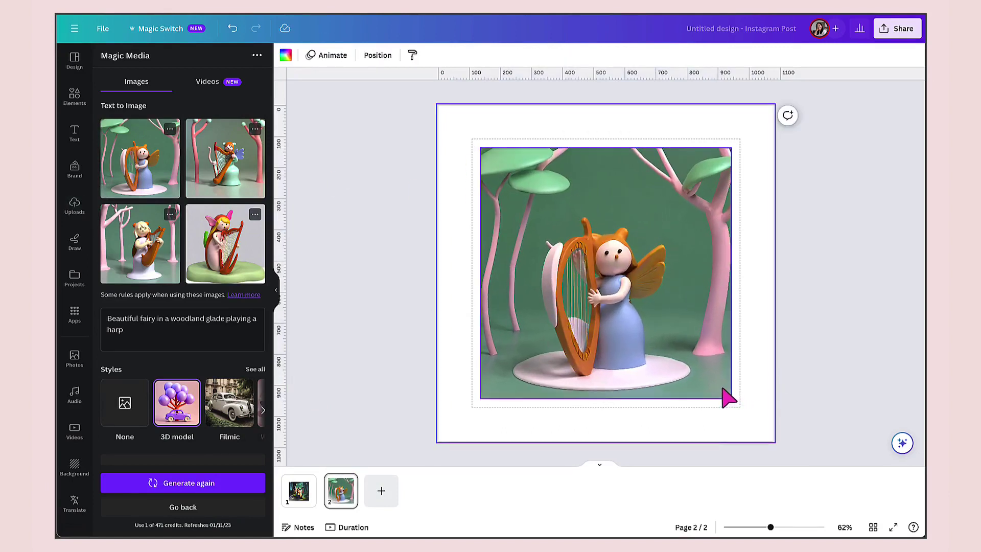